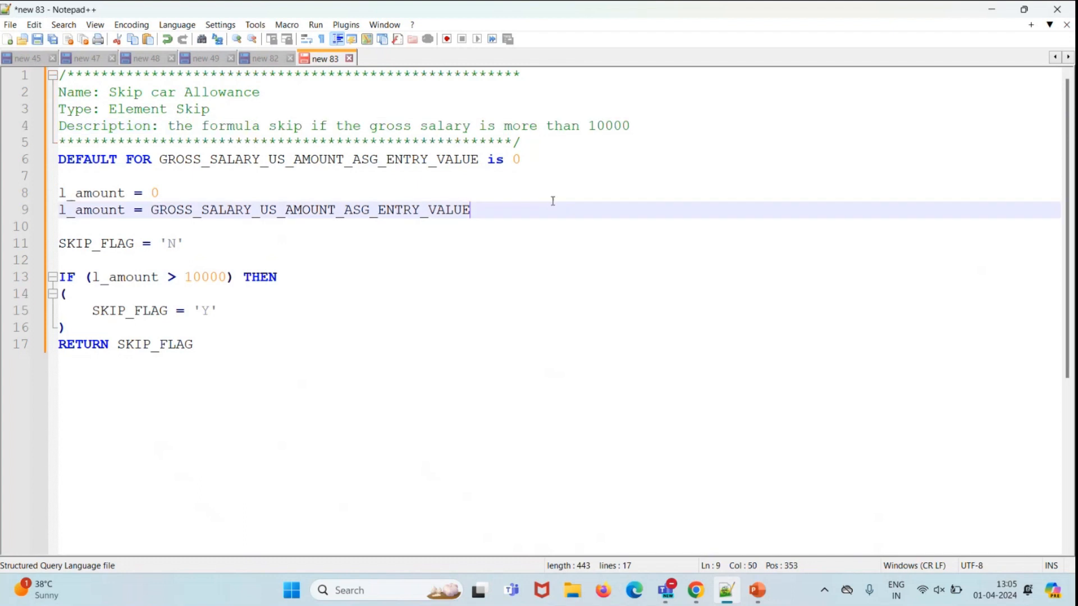
Step: Highlight the gross salary item, l_amount = 0, SKIP_FLAG = 'N' and the IF condition, then minimize Notepad++
left_click_drag(160, 160, 477, 160)
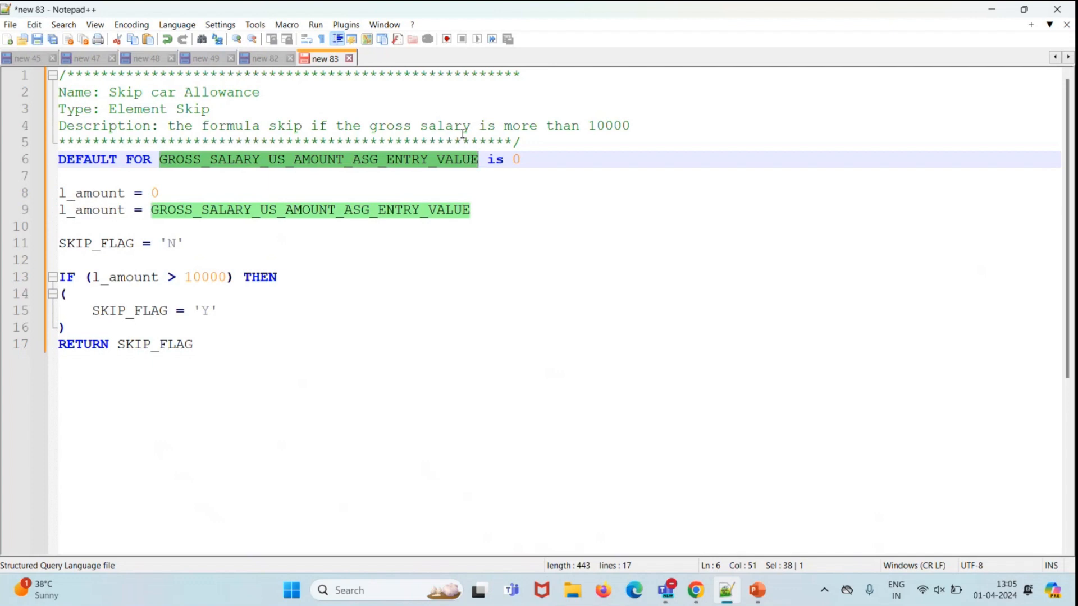
left_click(512, 160)
left_click_drag(60, 193, 176, 196)
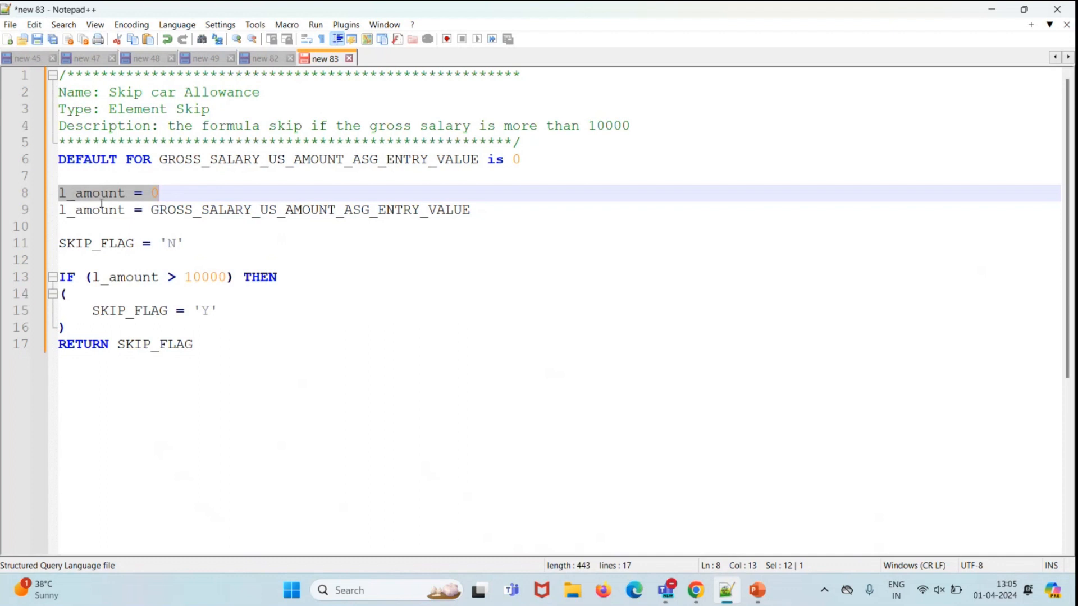
left_click(177, 196)
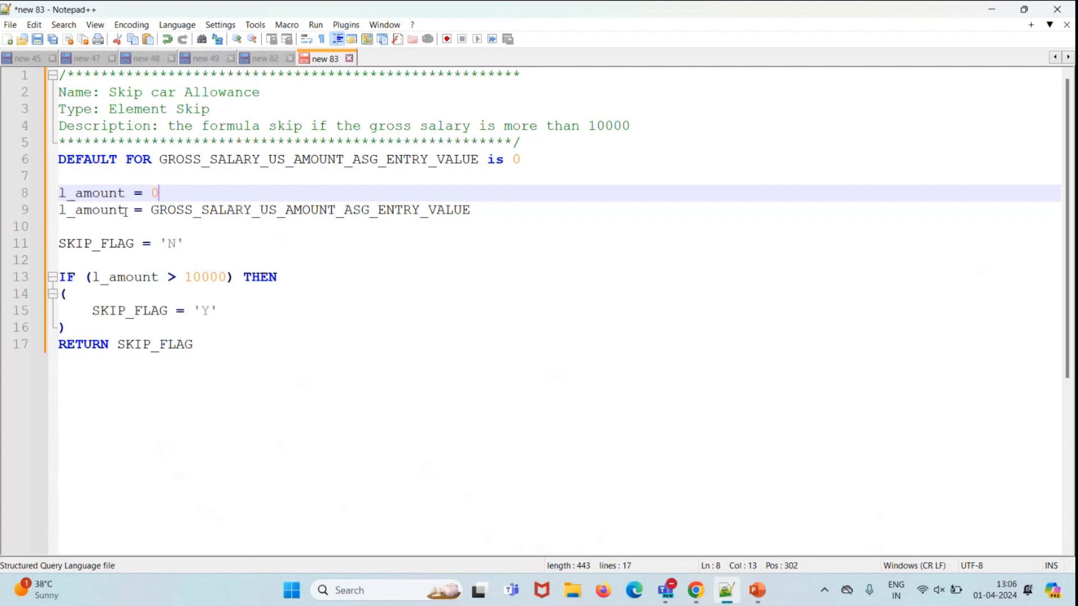
left_click_drag(58, 243, 185, 243)
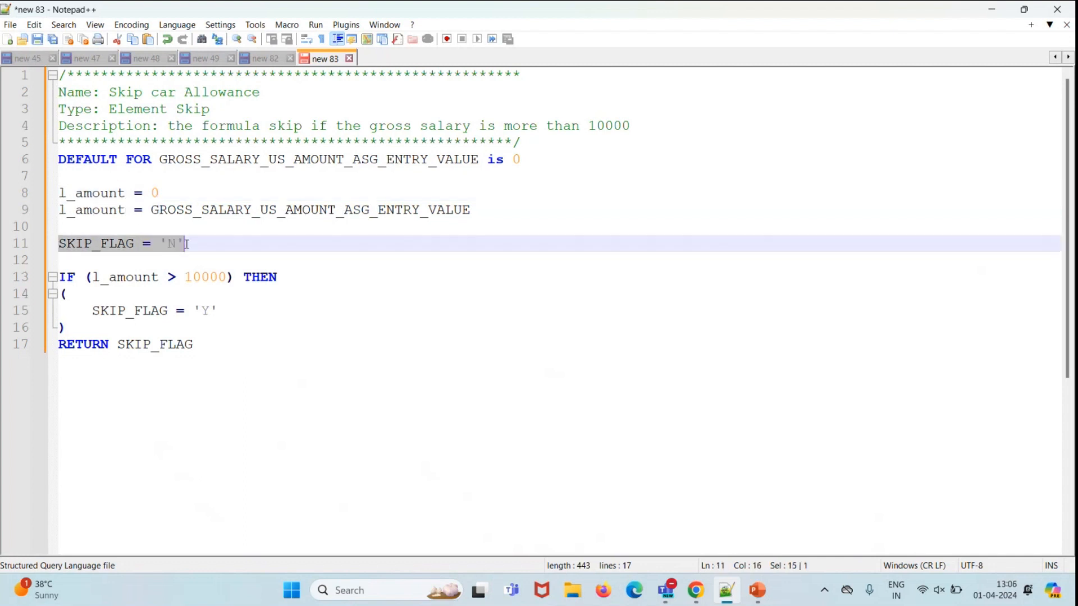
left_click(211, 251)
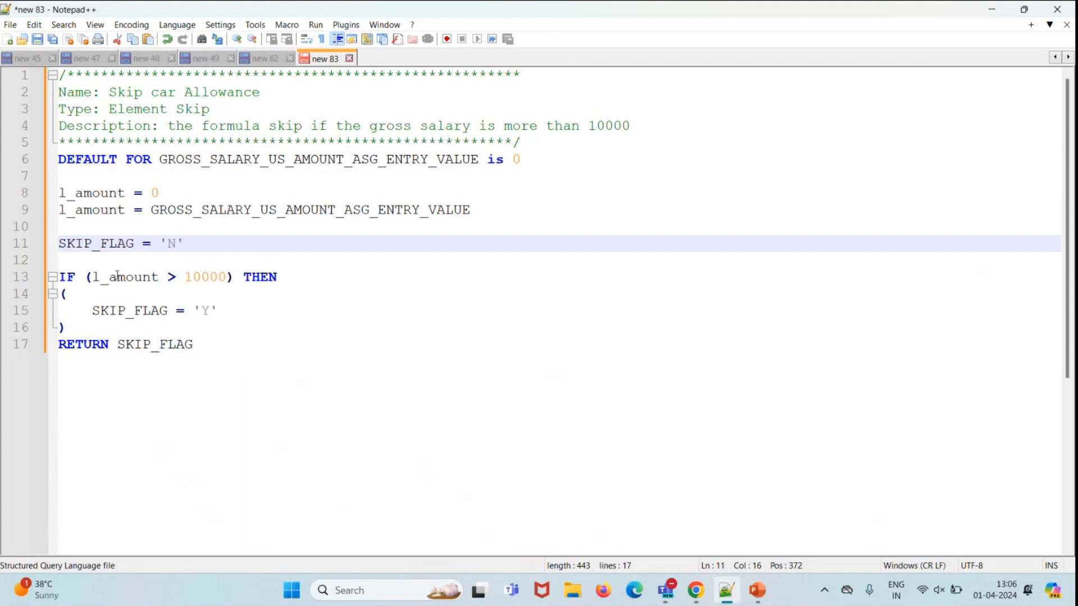
left_click_drag(53, 278, 281, 272)
left_click(283, 273)
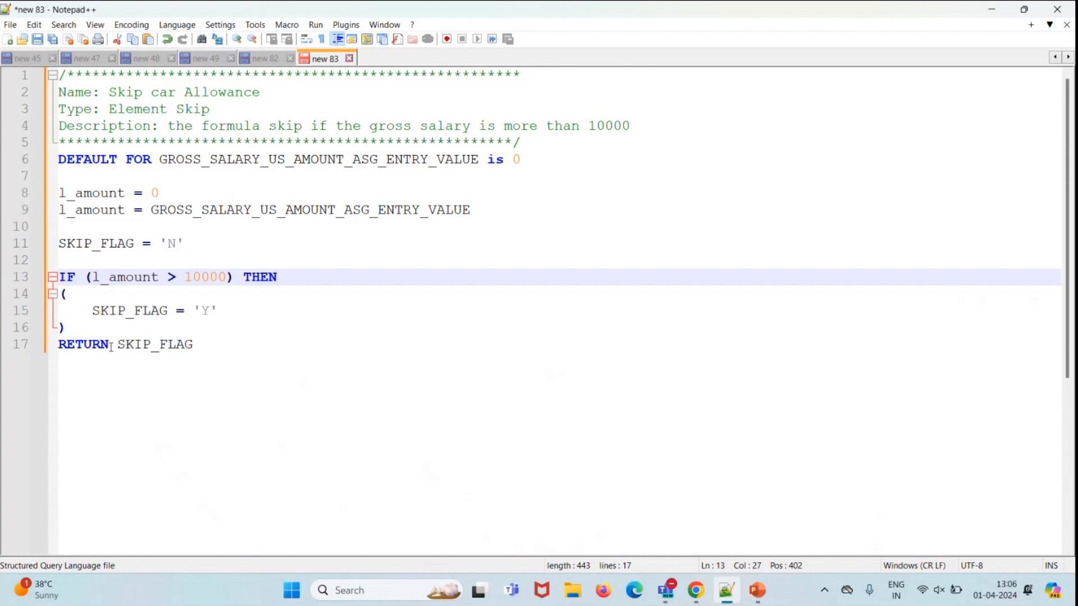
left_click(992, 9)
Step: Return to the Oracle Vision home page and expand the full list of quick actions
left_click(696, 590)
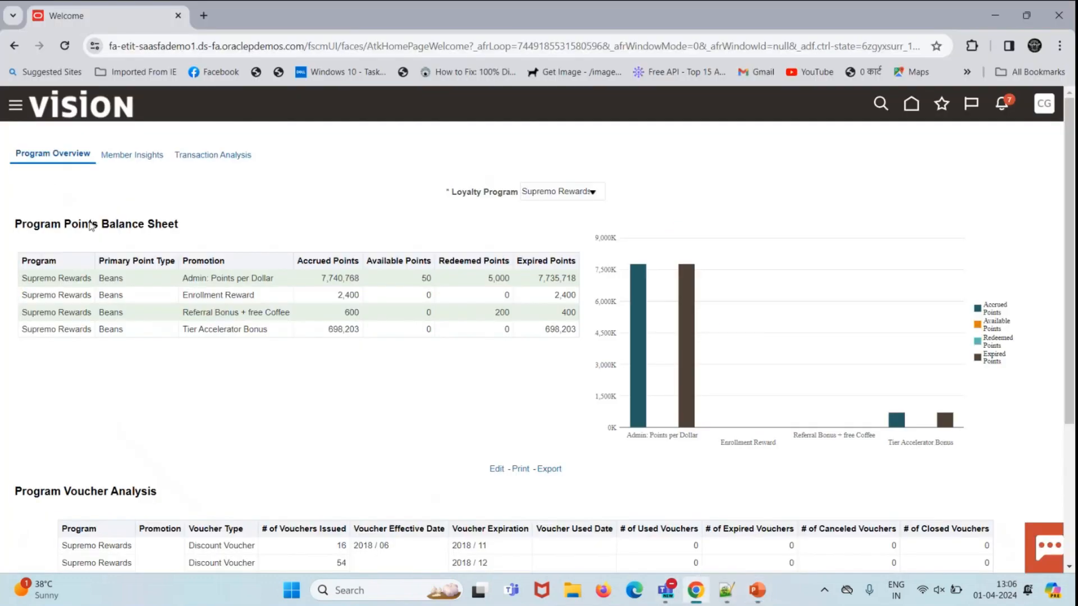
left_click(74, 108)
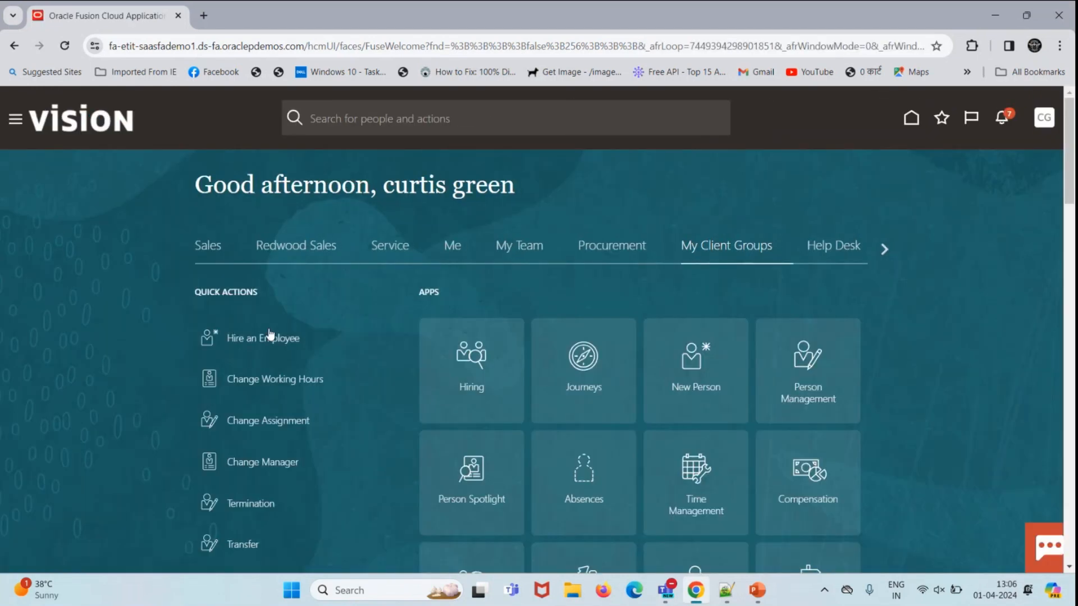
scroll(362, 325, "down", 10)
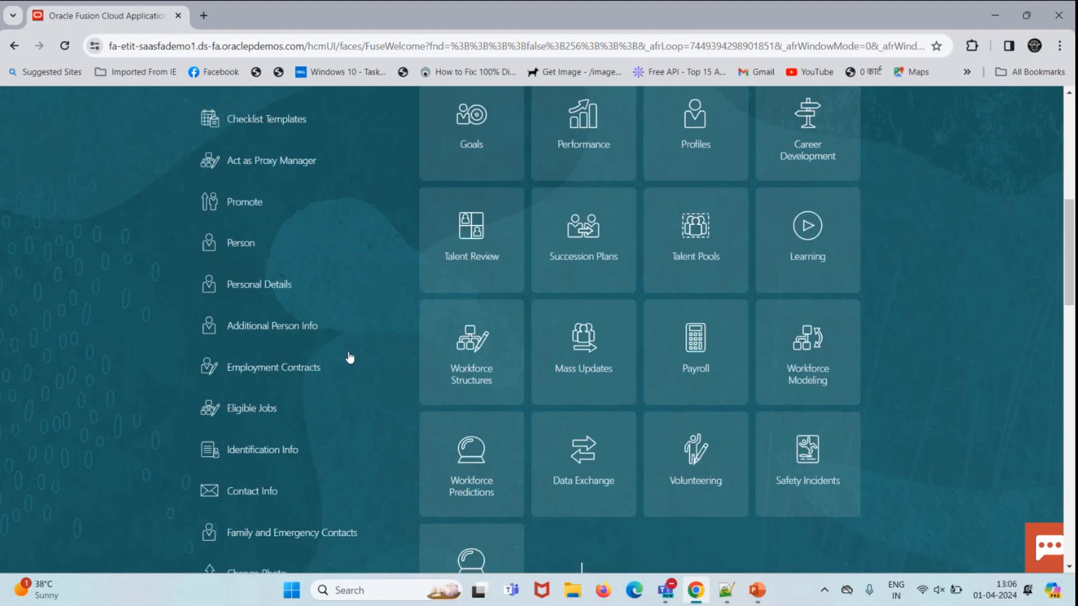
scroll(354, 364, "down", 2)
left_click(218, 392)
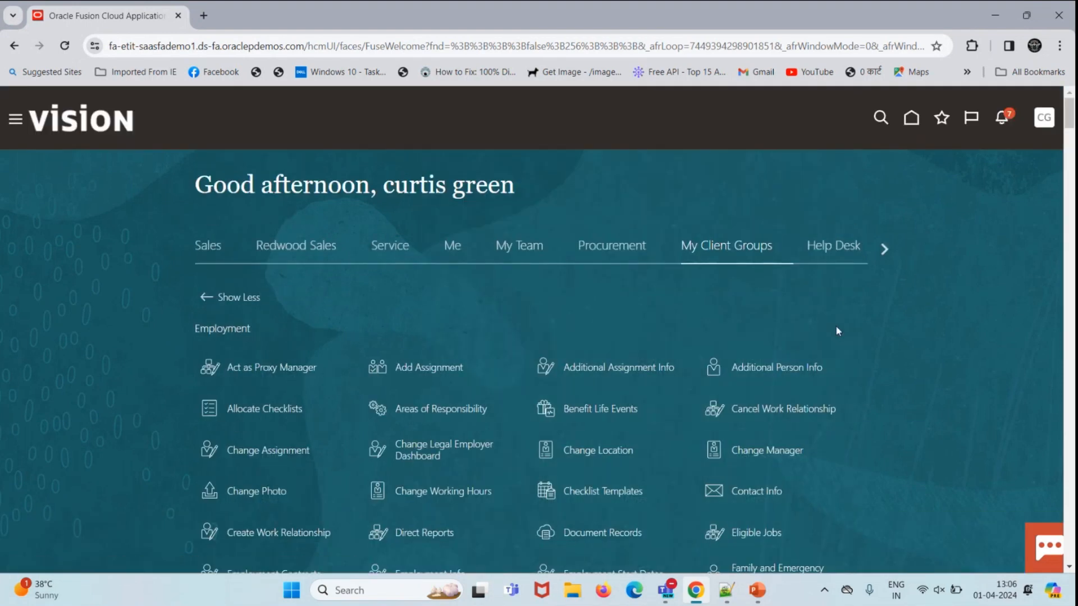
Step: Find 'fast' on the page, open Fast Formulas and start a new formula
key("ctrl+f")
type("fas")
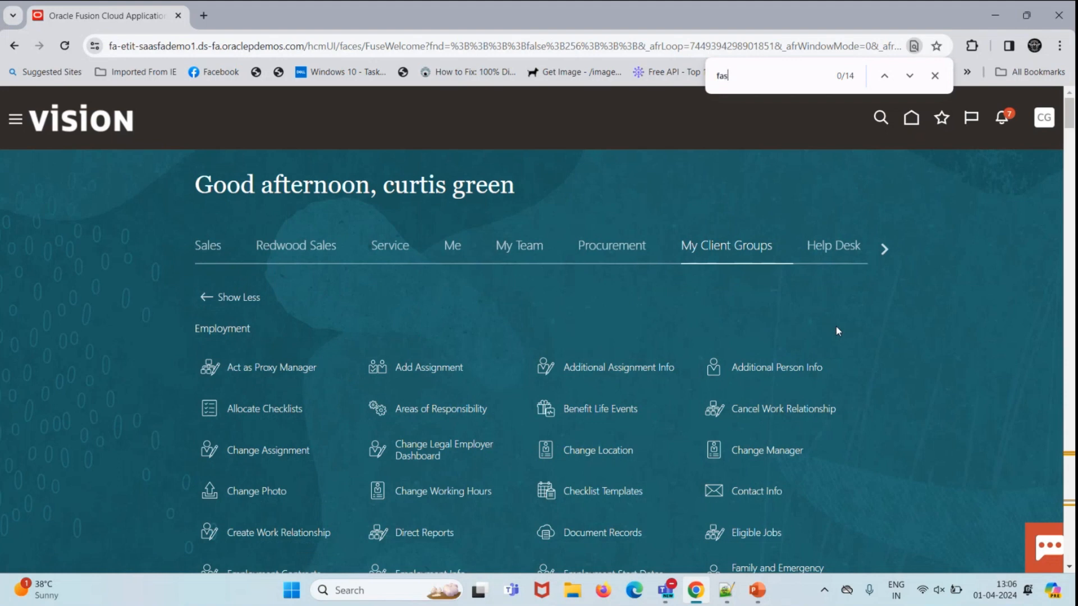
type("t")
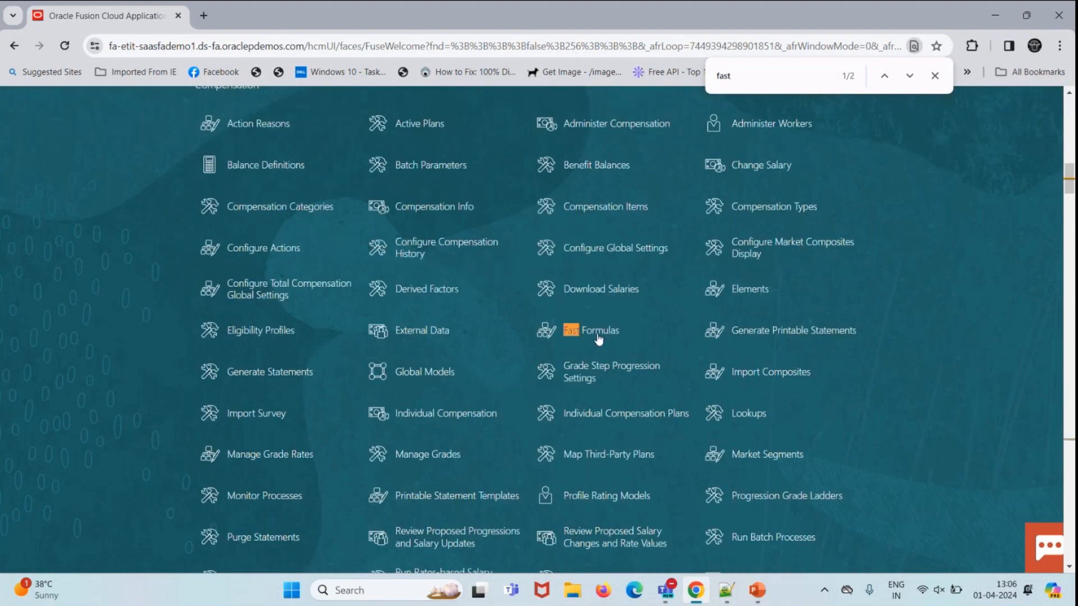
left_click(636, 338)
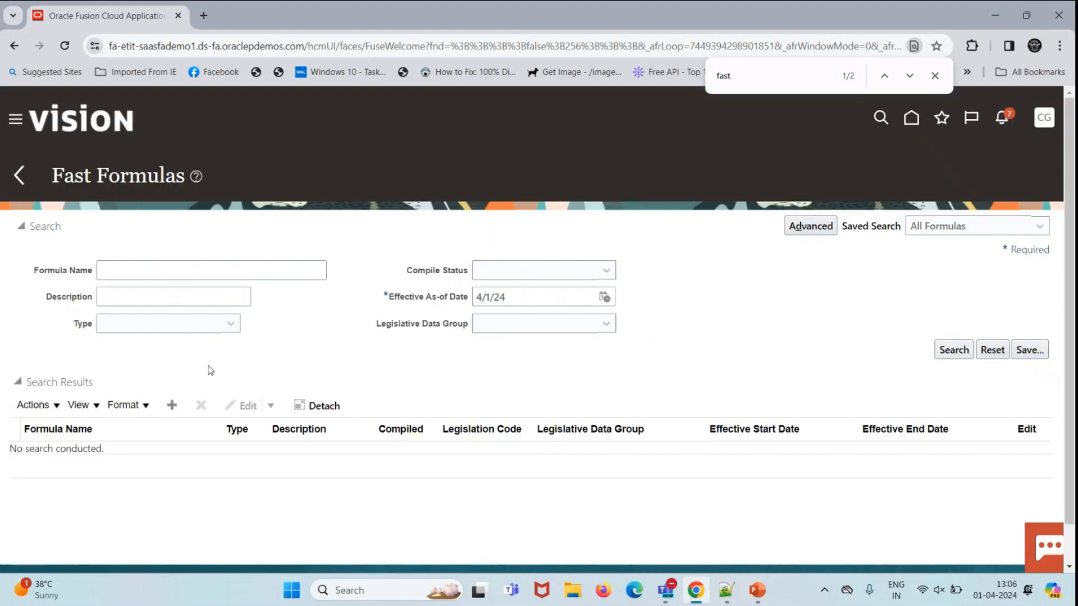
left_click(172, 405)
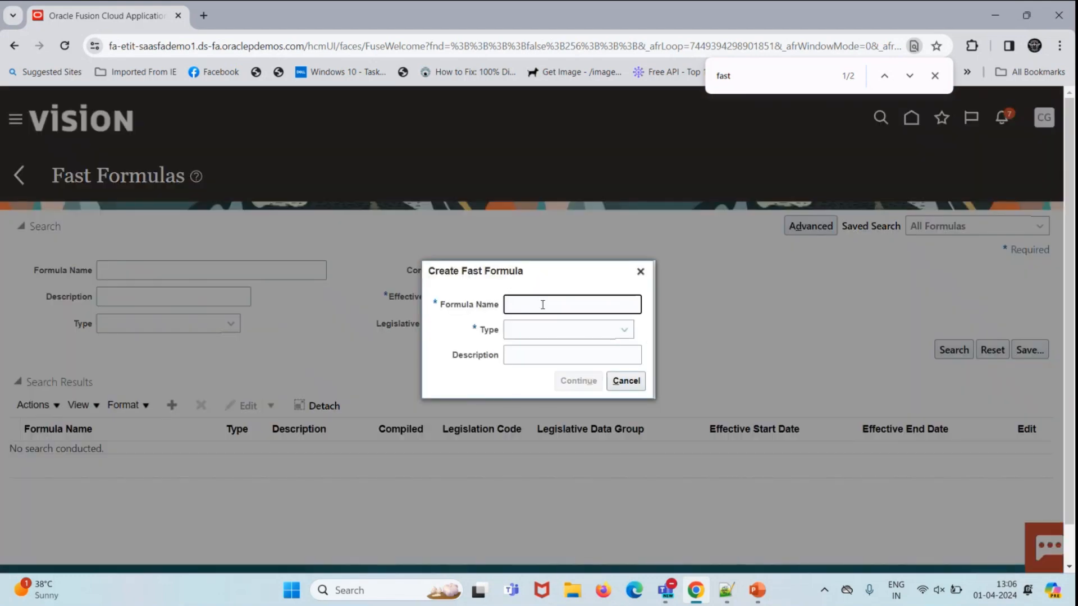
Step: Copy the formula name from Notepad++ into Formula Name as 'Skip car Allowance'
left_click(726, 590)
left_click_drag(260, 97, 112, 96)
key("ctrl+c")
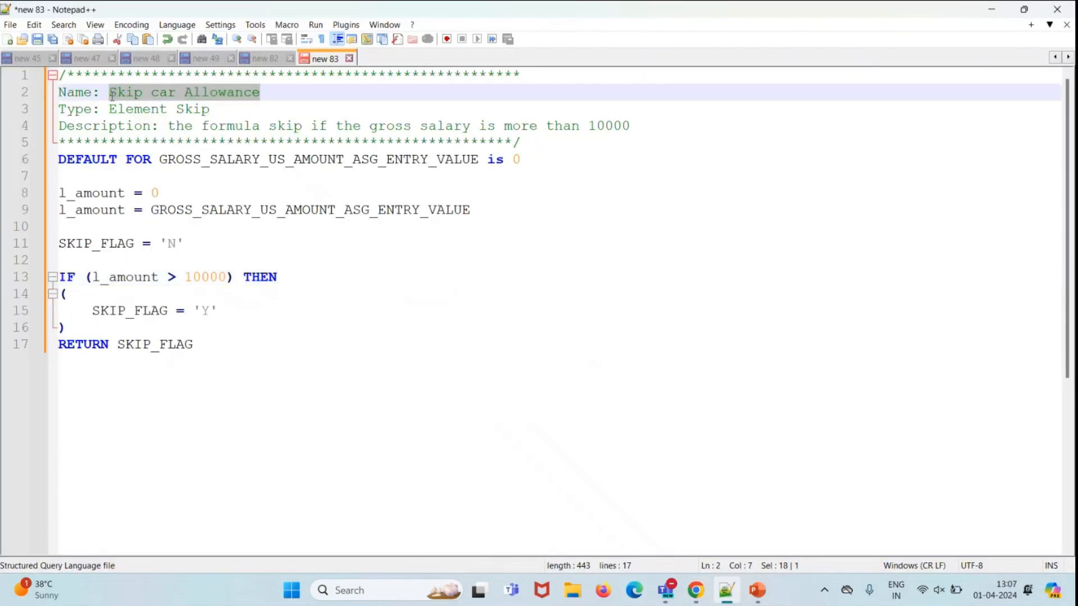
left_click(982, 13)
key("ctrl+v")
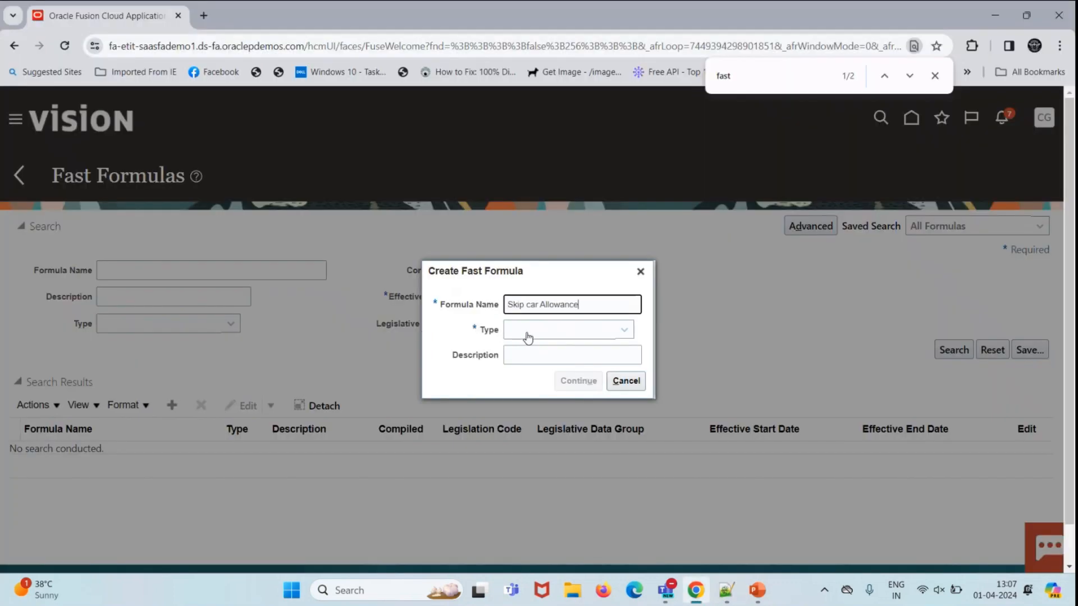
Step: Set type Element Skip, US Legislative Data Group, effective date 1/1/01, and continue
left_click(519, 336)
key("e")
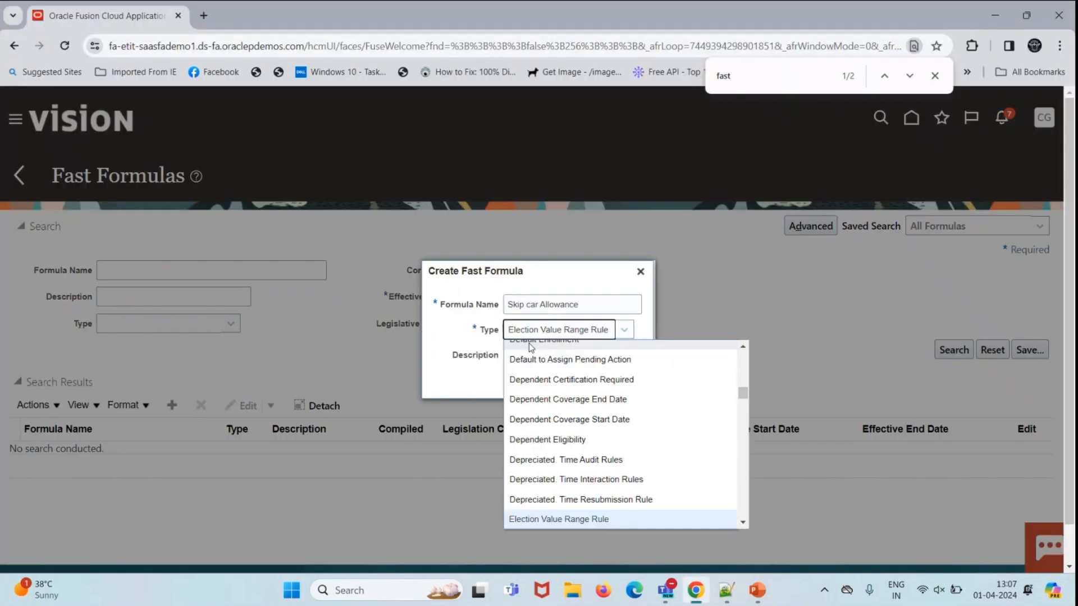
key("Down")
key("Down")
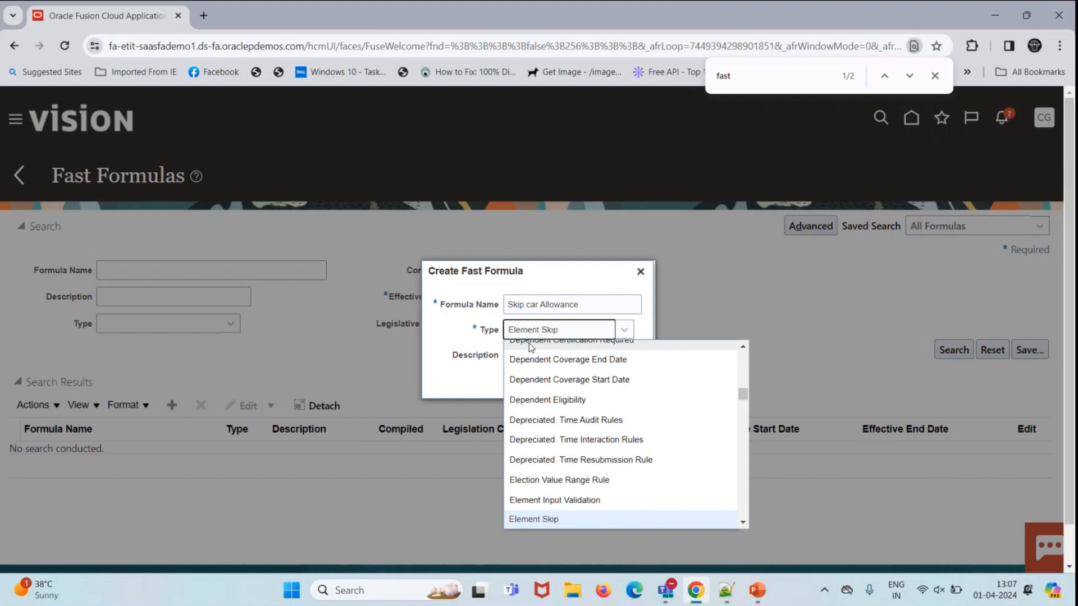
key("Return")
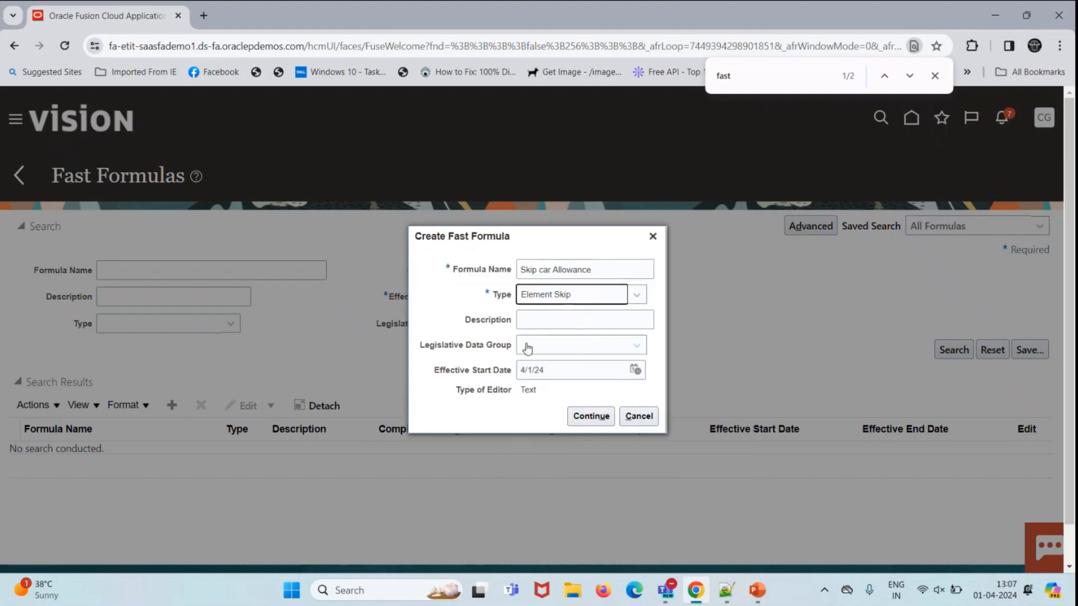
left_click(548, 345)
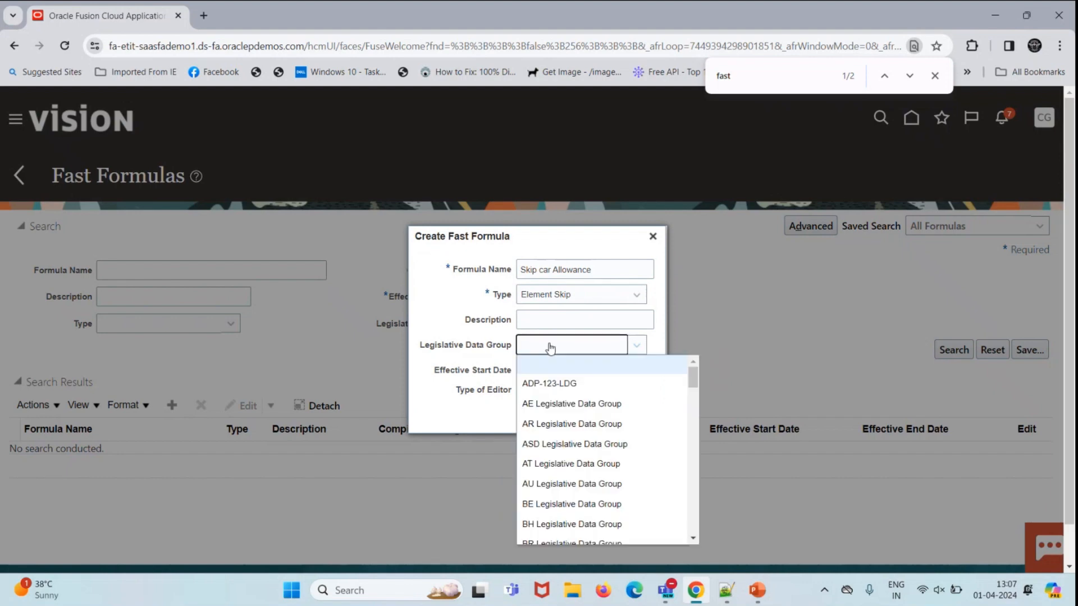
key("u")
key("s")
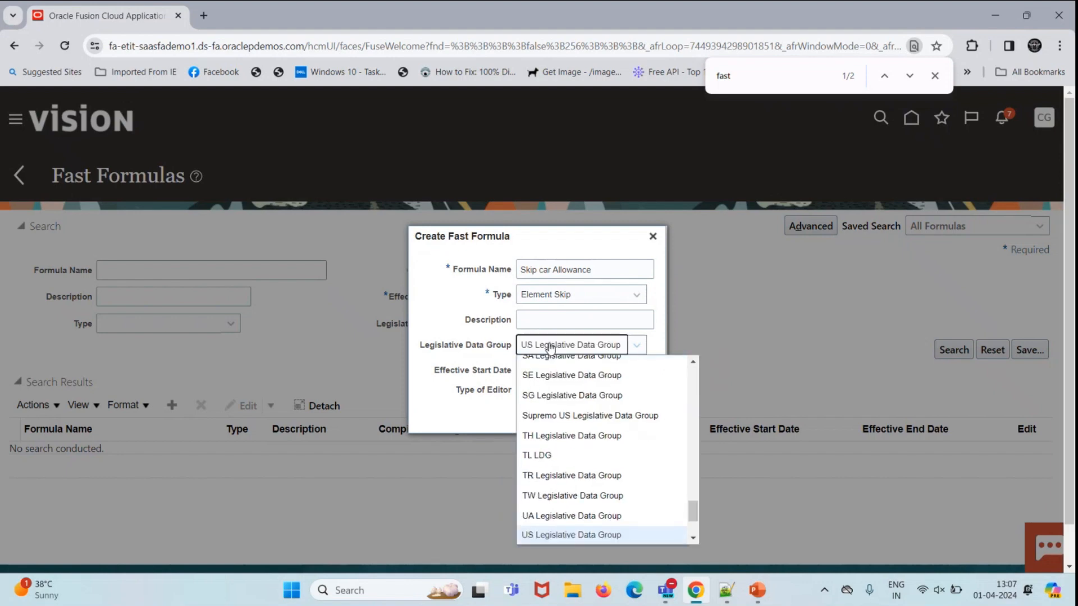
key("Return")
key("Tab")
type("1/1/0")
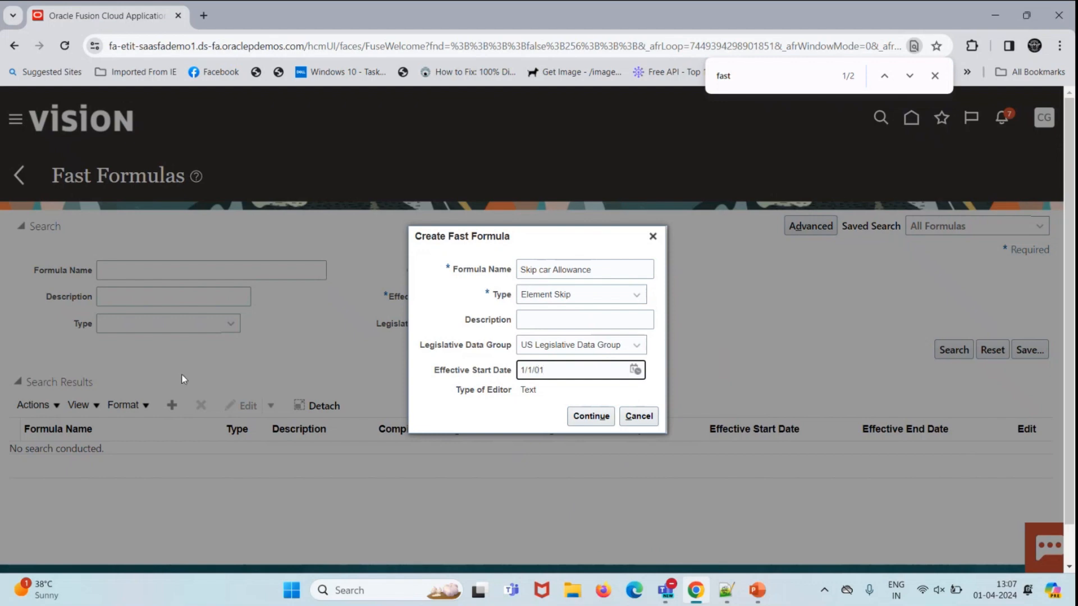
left_click(594, 416)
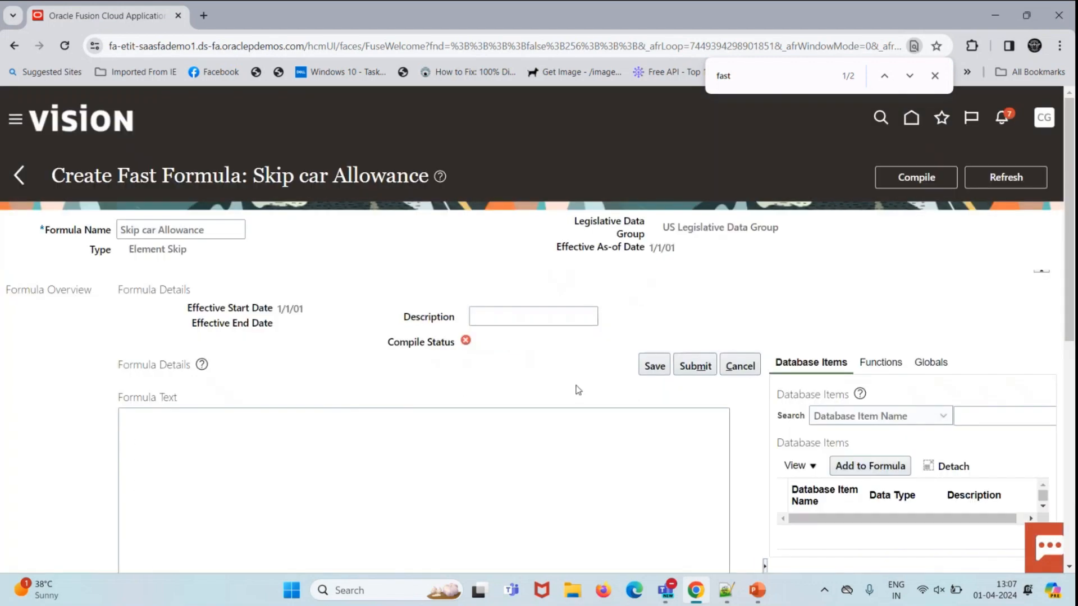
Step: Paste the full skip formula from Notepad++ into Formula Text and save it
mouse_move(728, 595)
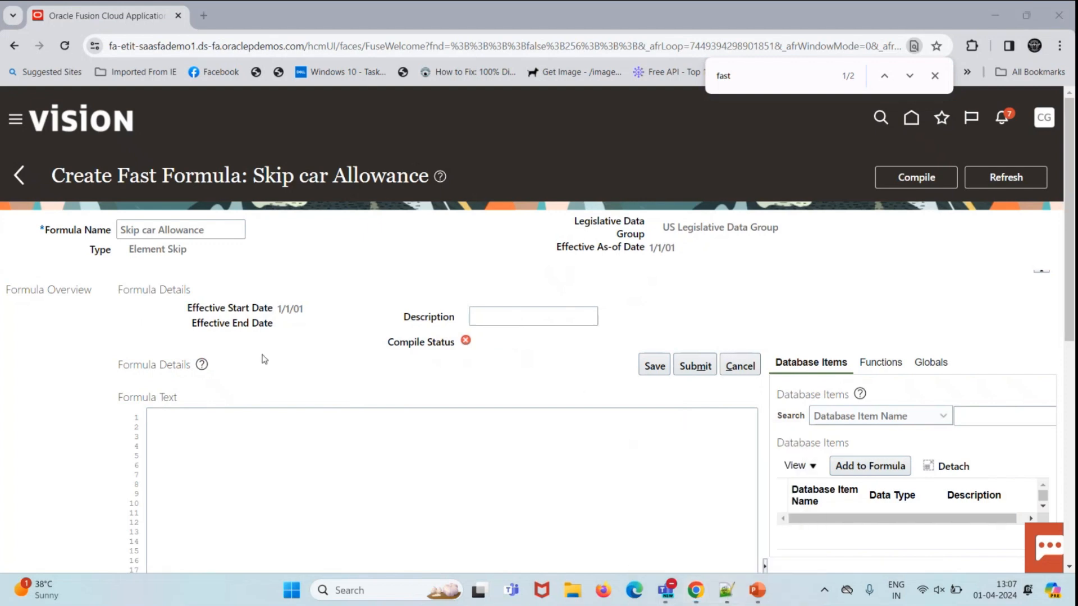
left_click(731, 600)
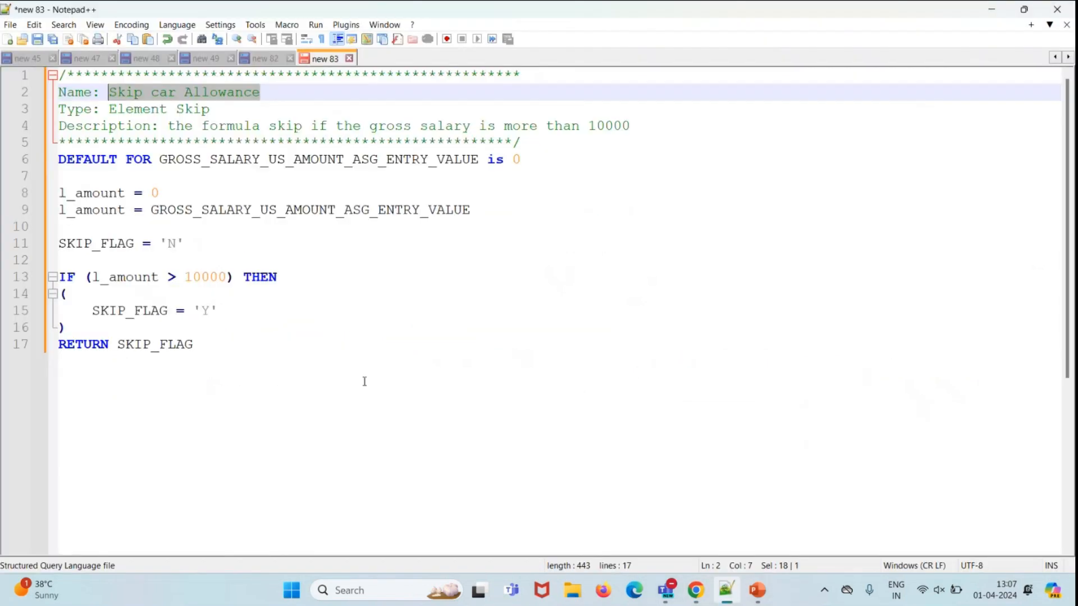
left_click_drag(233, 349, 51, 75)
key("ctrl+c")
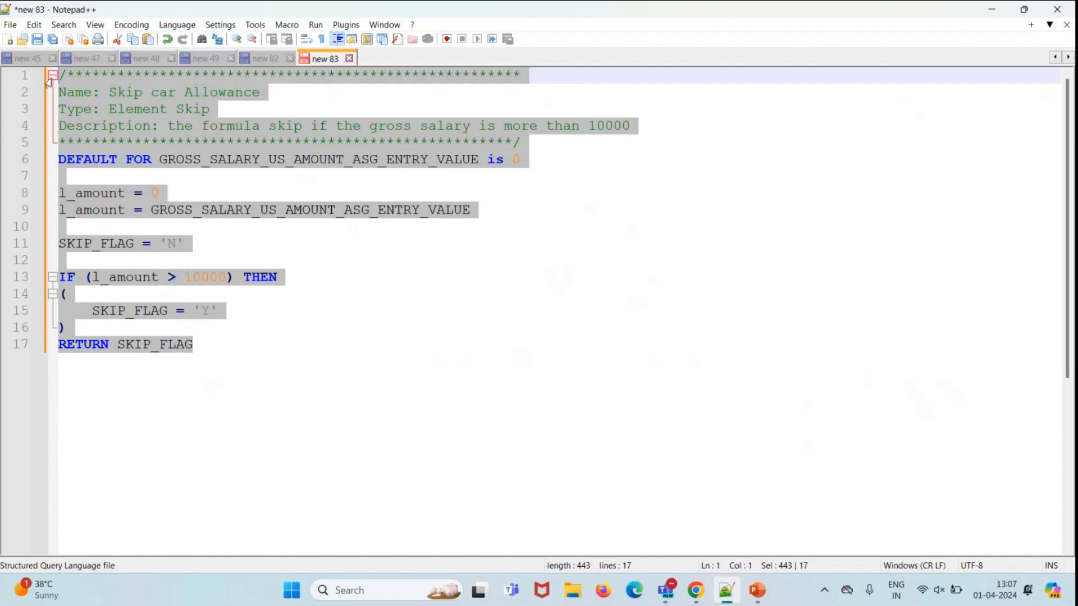
left_click(996, 10)
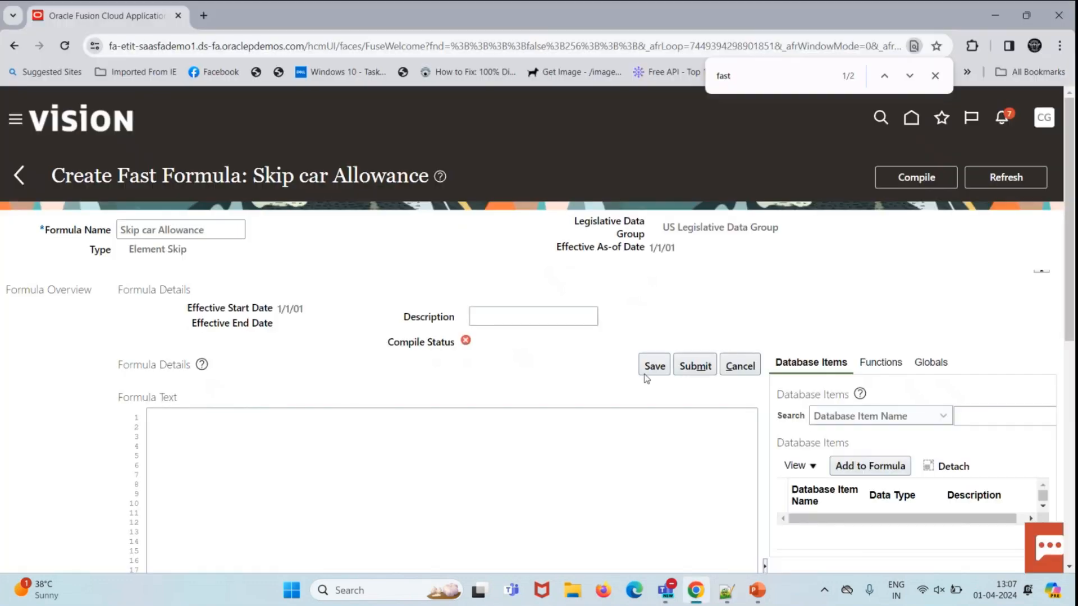
left_click(339, 425)
key("ctrl+v")
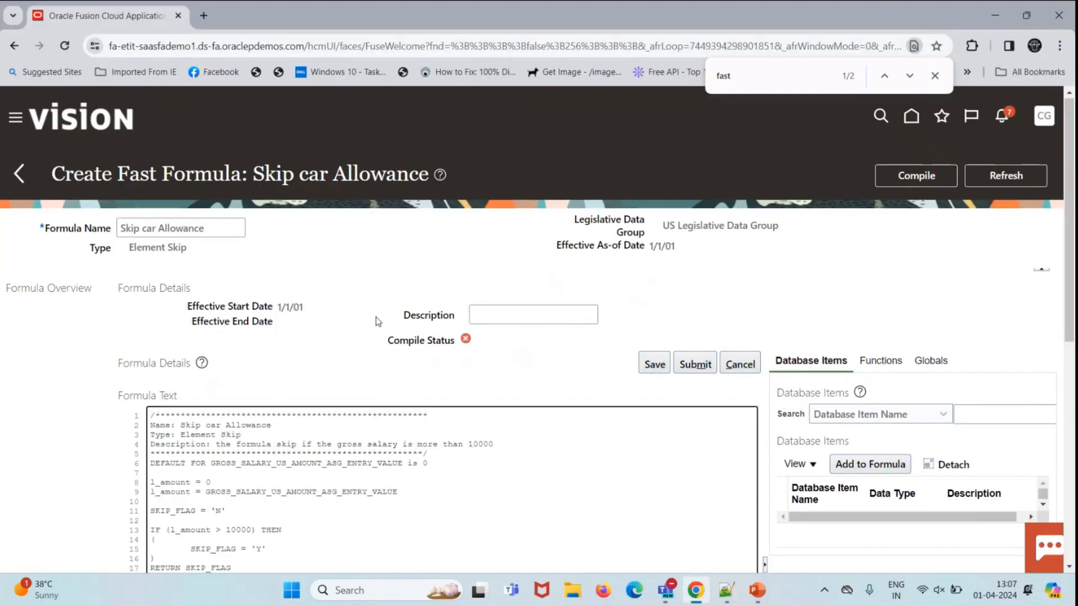
scroll(375, 315, "down", 4)
left_click(659, 137)
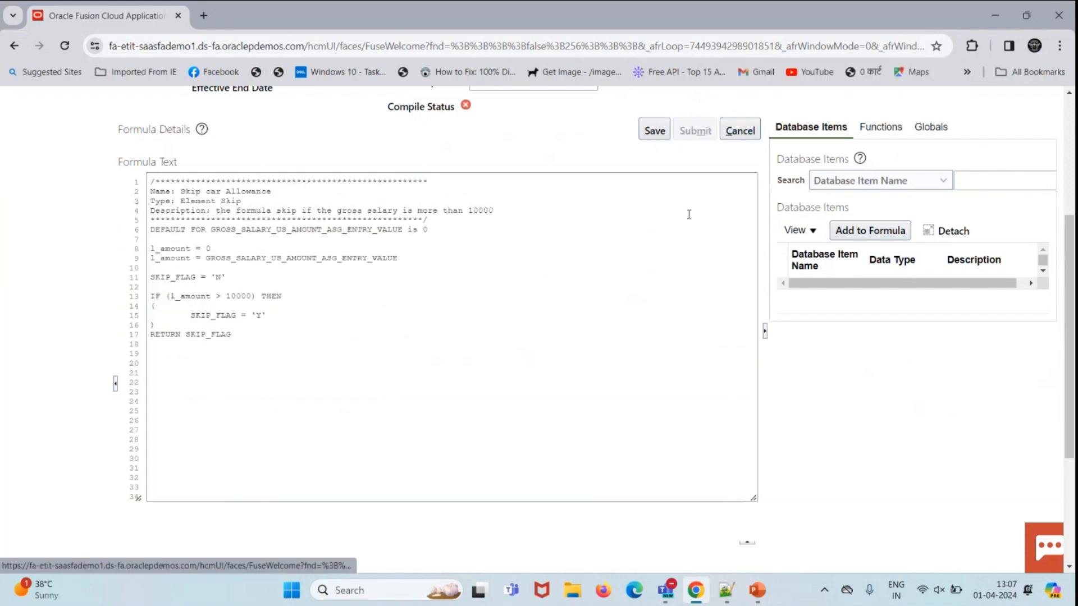
Step: Compile the formula, refresh until the status shows success, then return to Fast Formulas
scroll(934, 239, "up", 4)
left_click(936, 175)
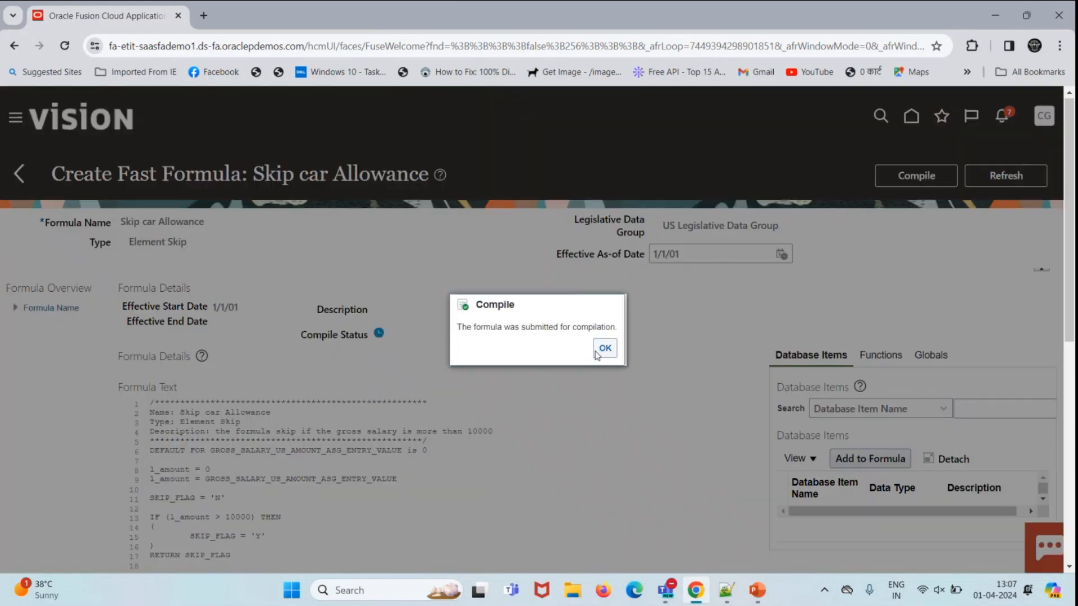
left_click(599, 350)
left_click(1032, 179)
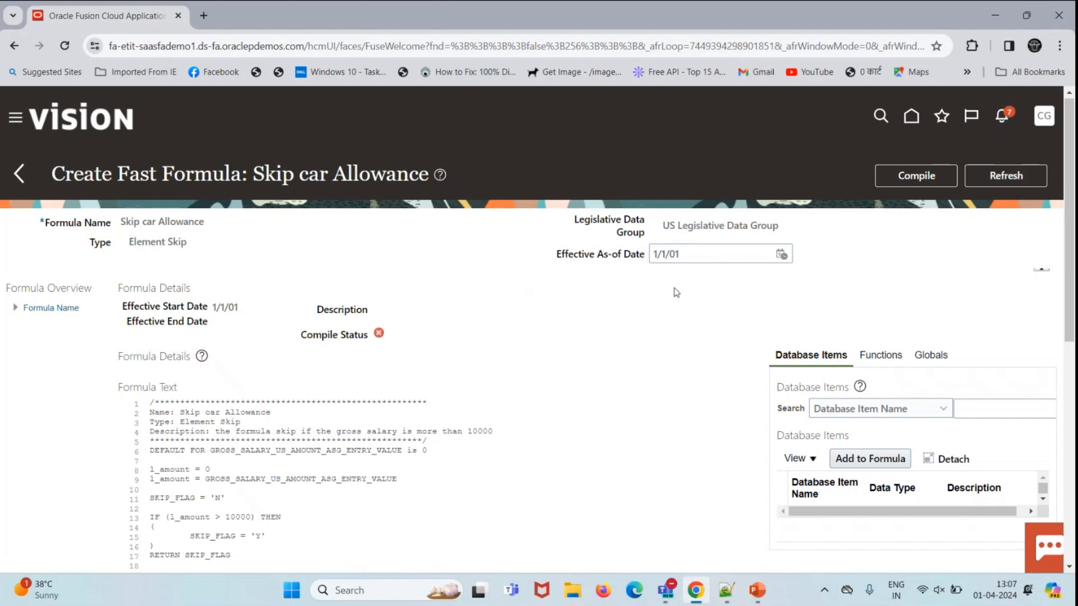
scroll(677, 292, "down", 8)
scroll(677, 288, "up", 8)
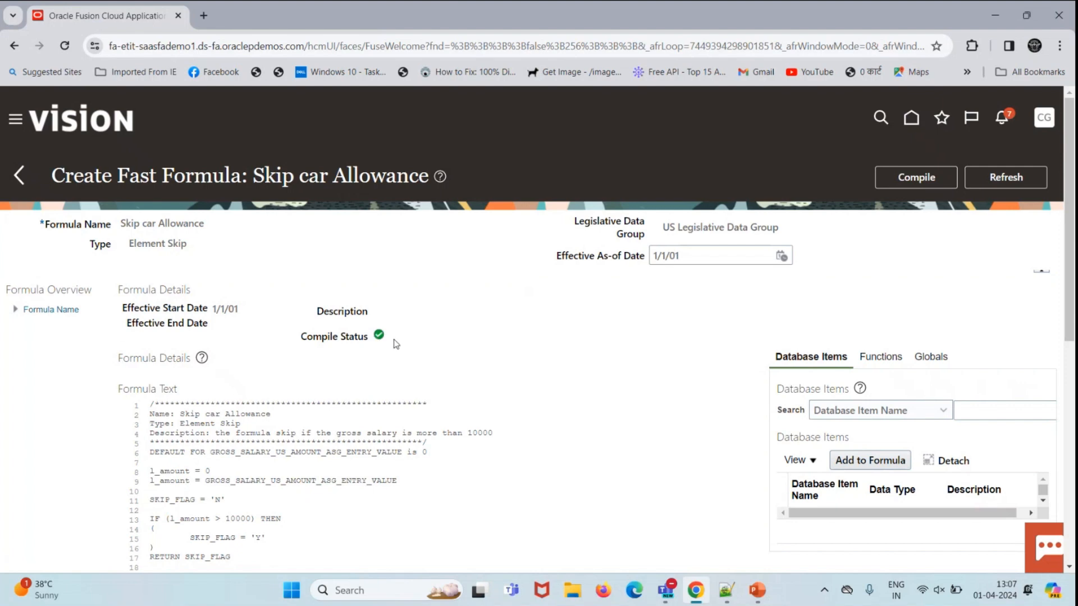
left_click(18, 178)
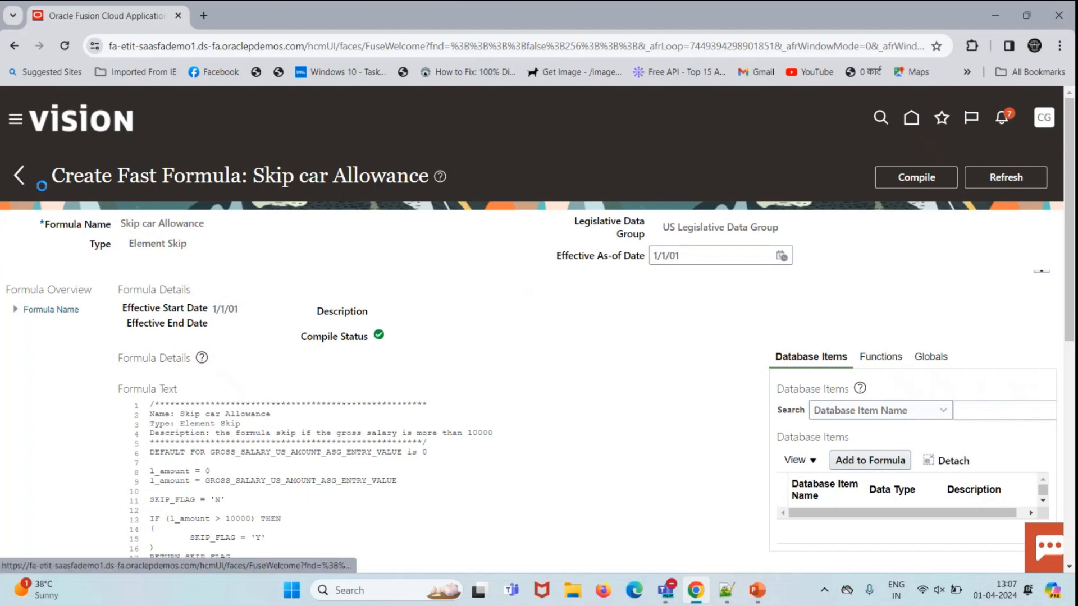
Step: From the home page's full task list, find and open the Elements search page
left_click(22, 178)
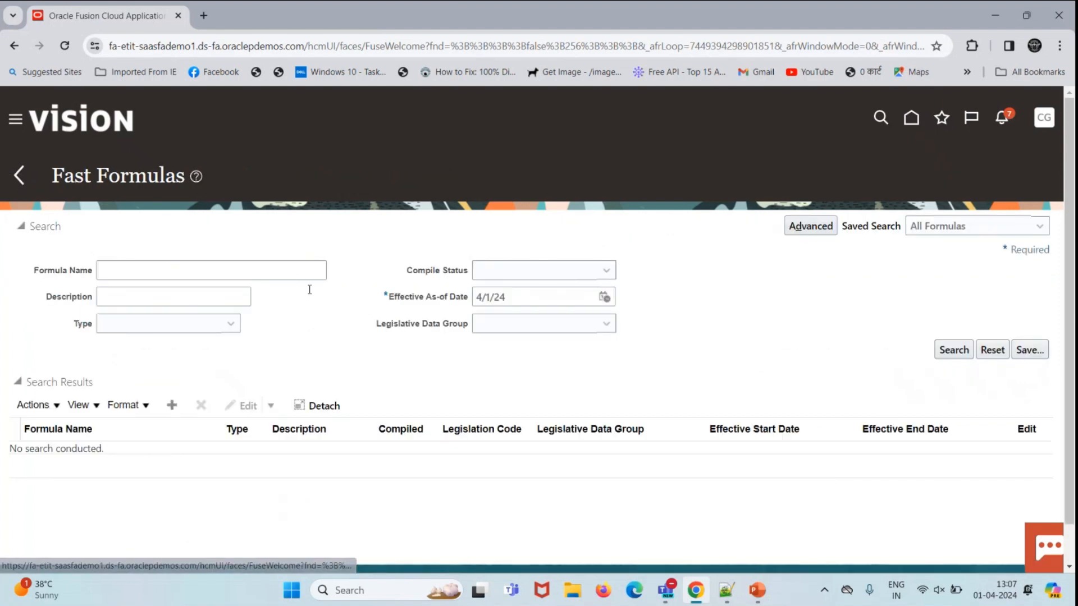
scroll(438, 337, "down", 3)
scroll(407, 337, "down", 10)
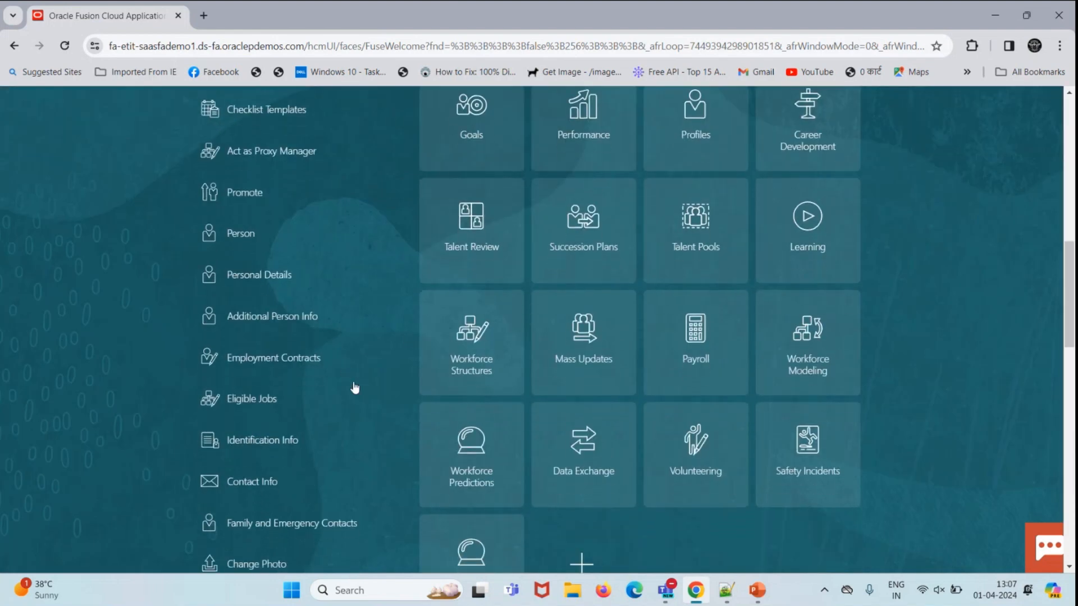
left_click(219, 396)
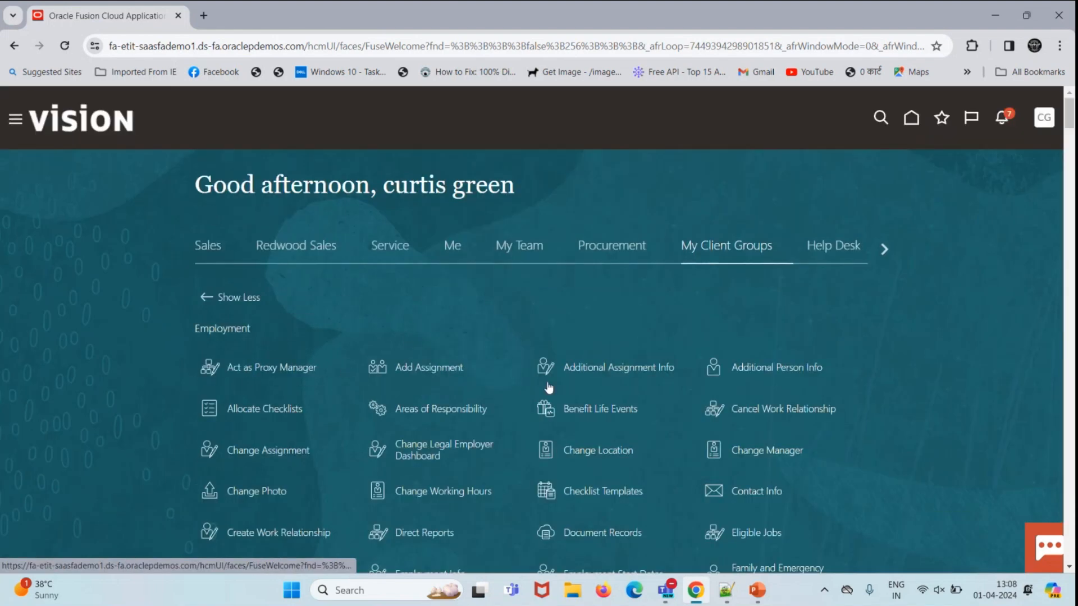
key("ctrl+f")
type("e;e")
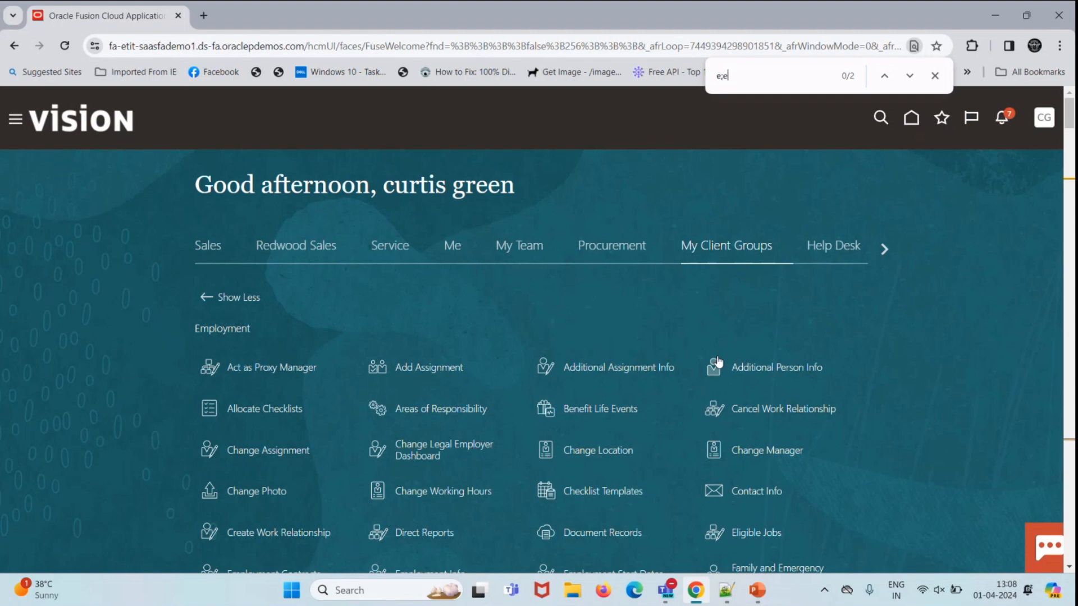
key("BackSpace")
type("leme")
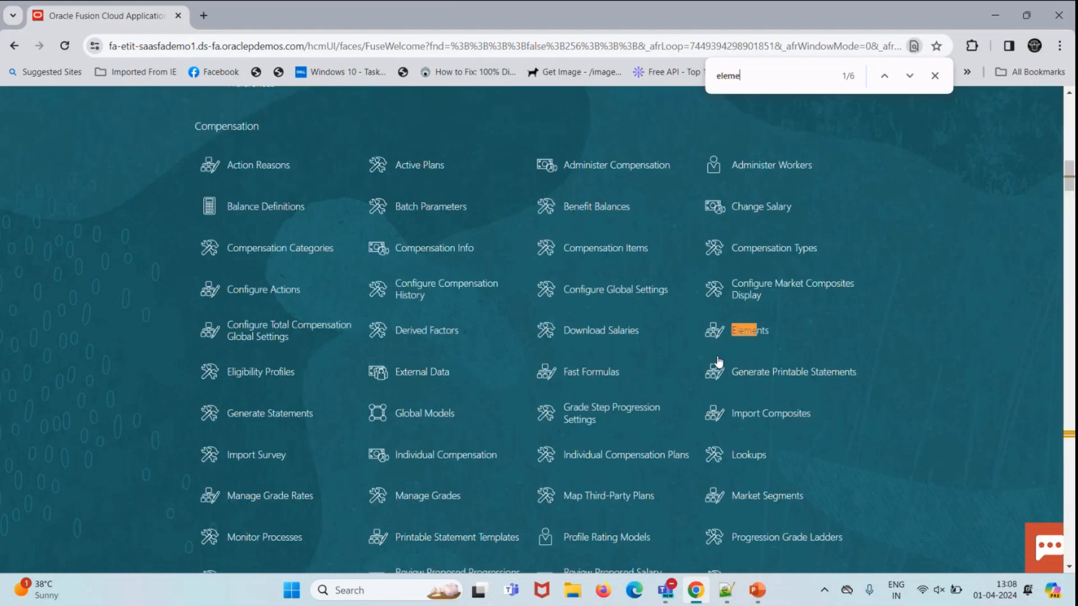
left_click(755, 334)
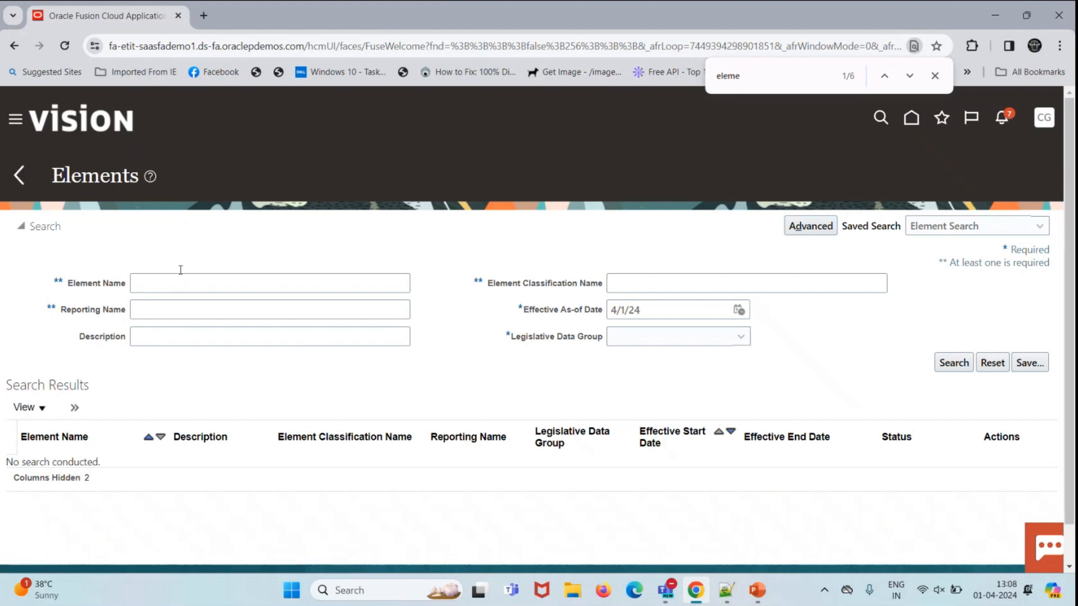
Step: Search elements for 'Gross Salary US' in the US Legislative Data Group
left_click(166, 285)
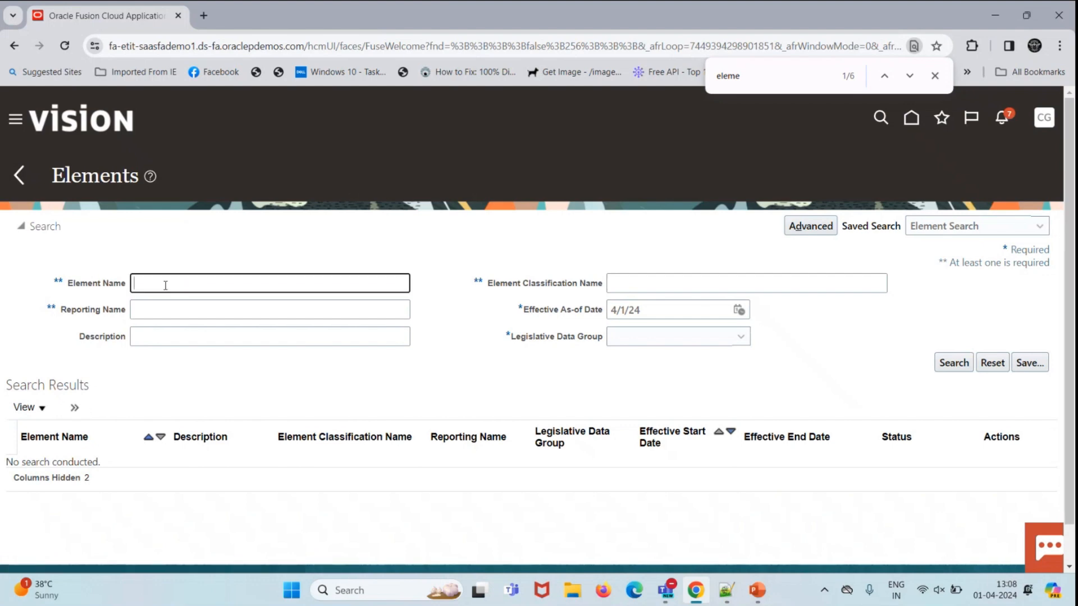
type("Gros")
type("s Slaar")
type("ary")
type(" Us")
key("Tab")
key("Tab")
key("Tab")
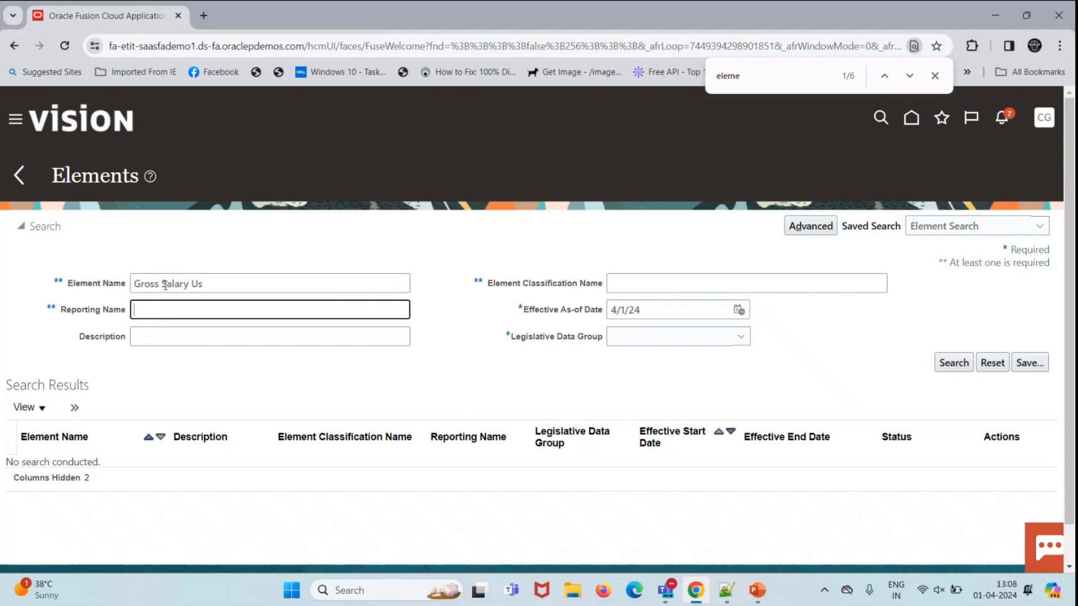
key("Tab")
key("Tab")
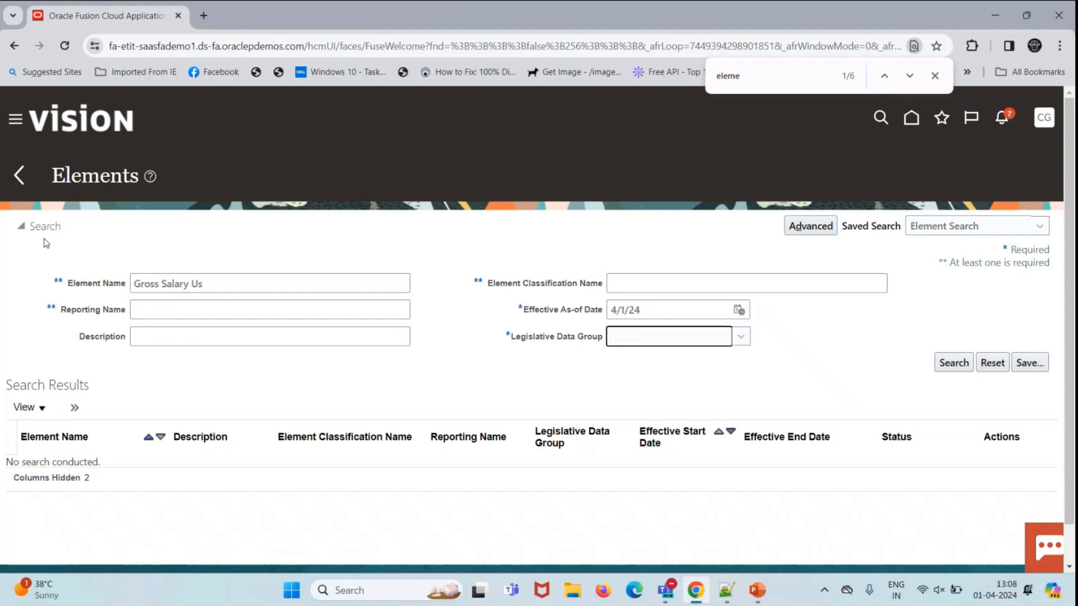
key("Down")
key("u")
key("s")
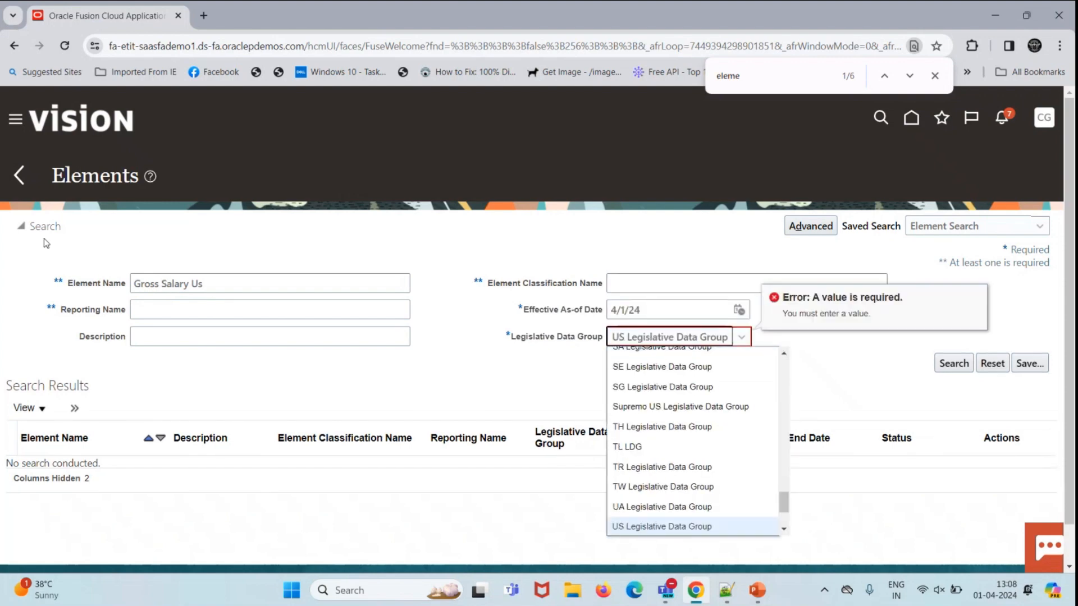
key("Return")
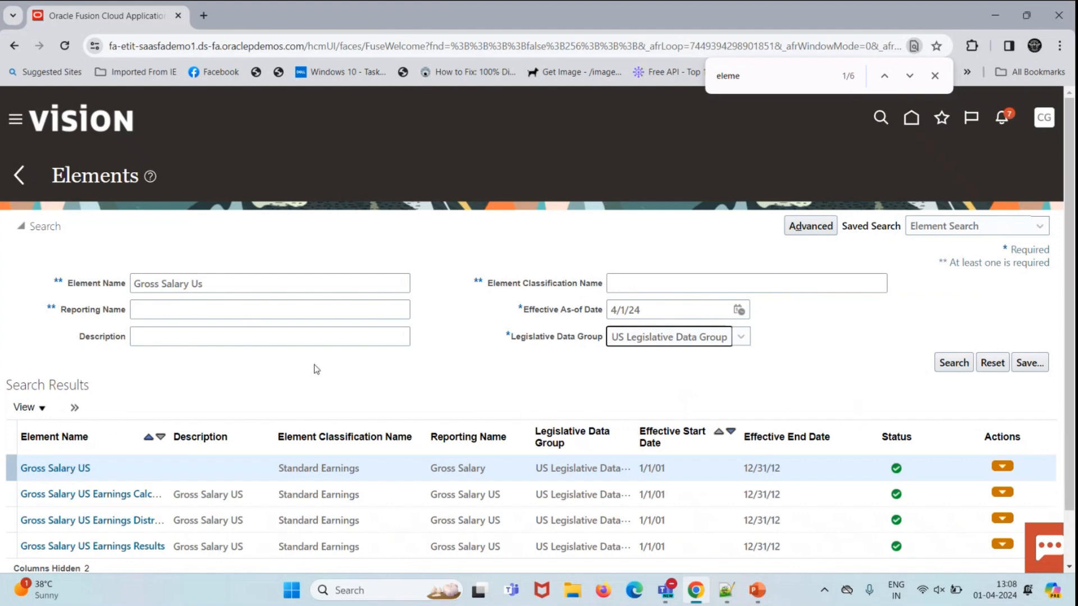
Step: Replace the element name with 'Car Allowance' and open the Car Allowance US element
scroll(314, 369, "down", 1)
scroll(314, 369, "down", 1)
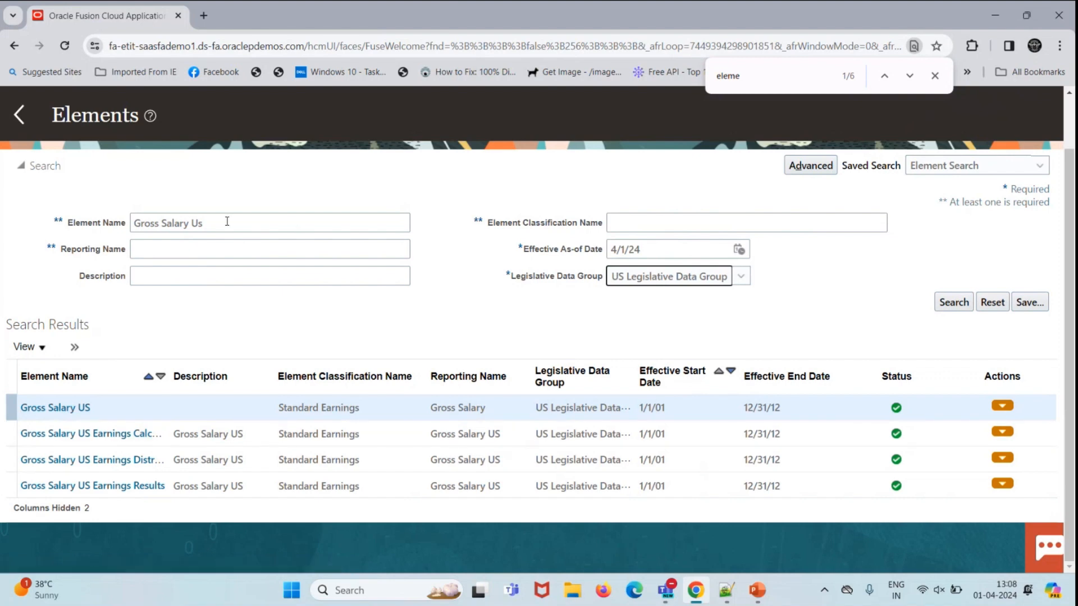
left_click_drag(228, 221, 1, 208)
key("BackSpace")
type("Car ")
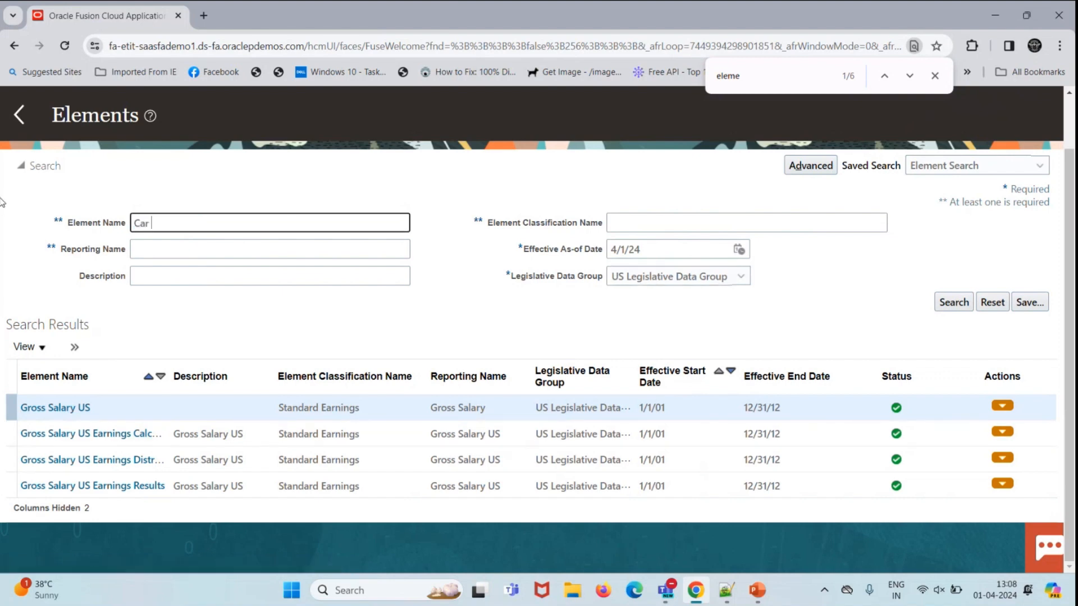
type("Allowance")
key("Tab")
key("Tab")
key("Tab")
key("Tab")
key("Tab")
key("Tab")
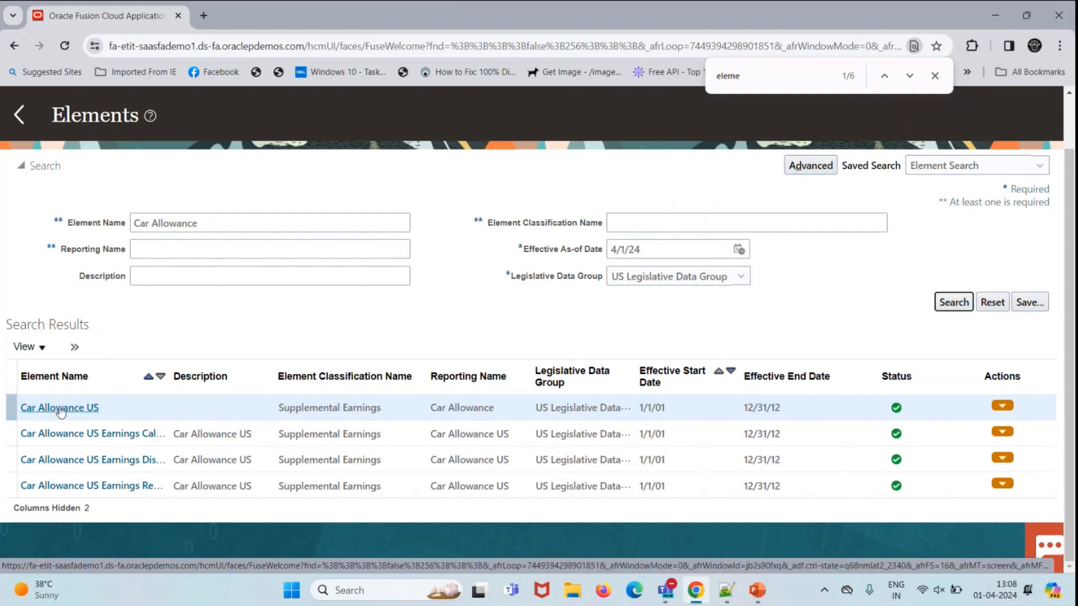
left_click(60, 410)
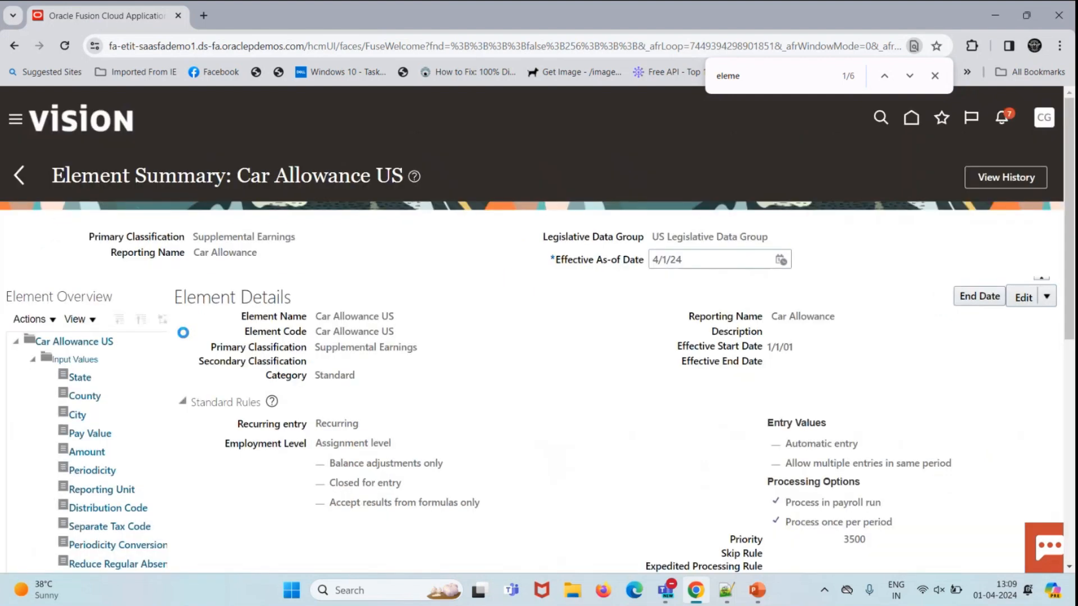
Step: Set the element's effective as-of date to 1/1/01 and start an update
left_click(935, 76)
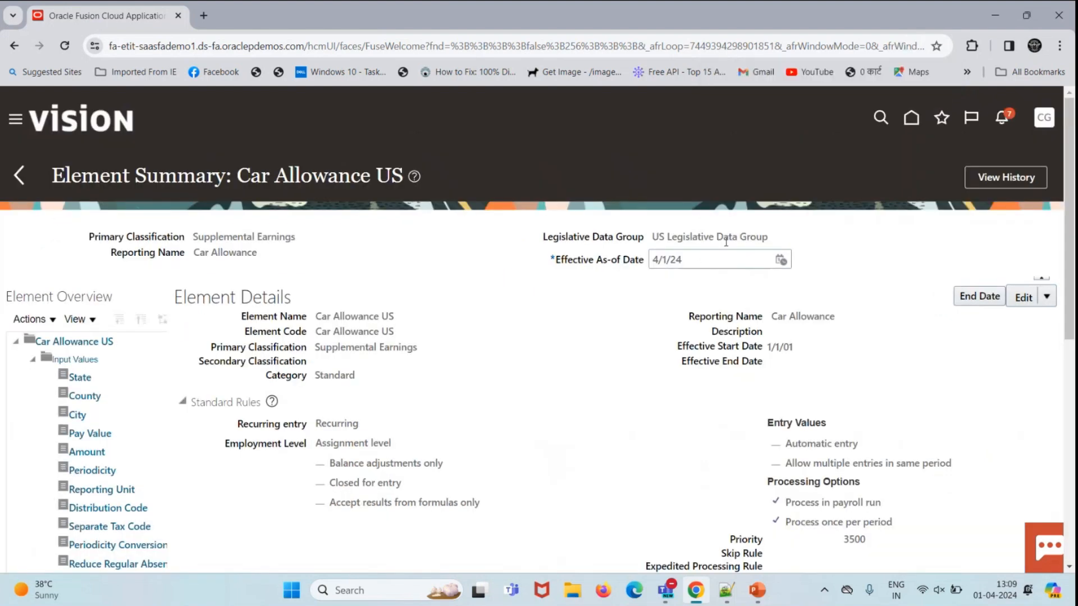
type("1/1/01")
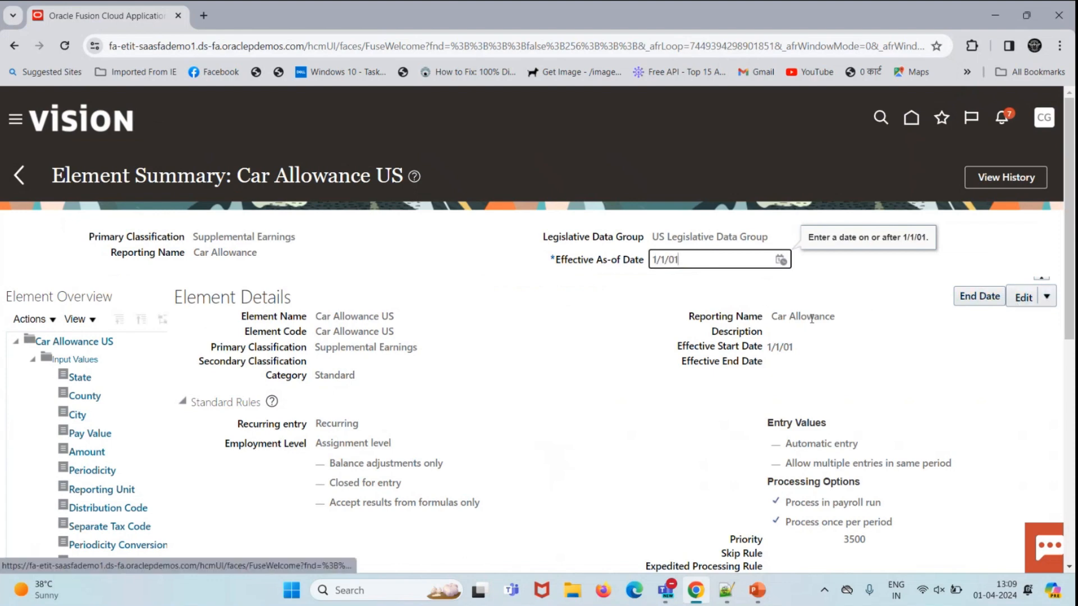
left_click(868, 377)
left_click(1026, 297)
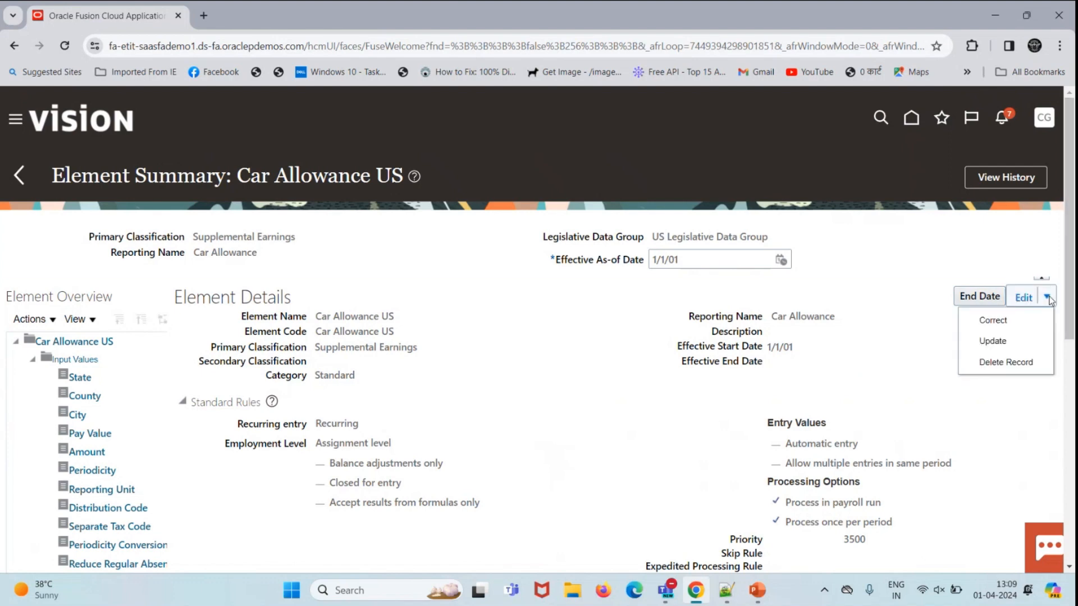
left_click(1030, 341)
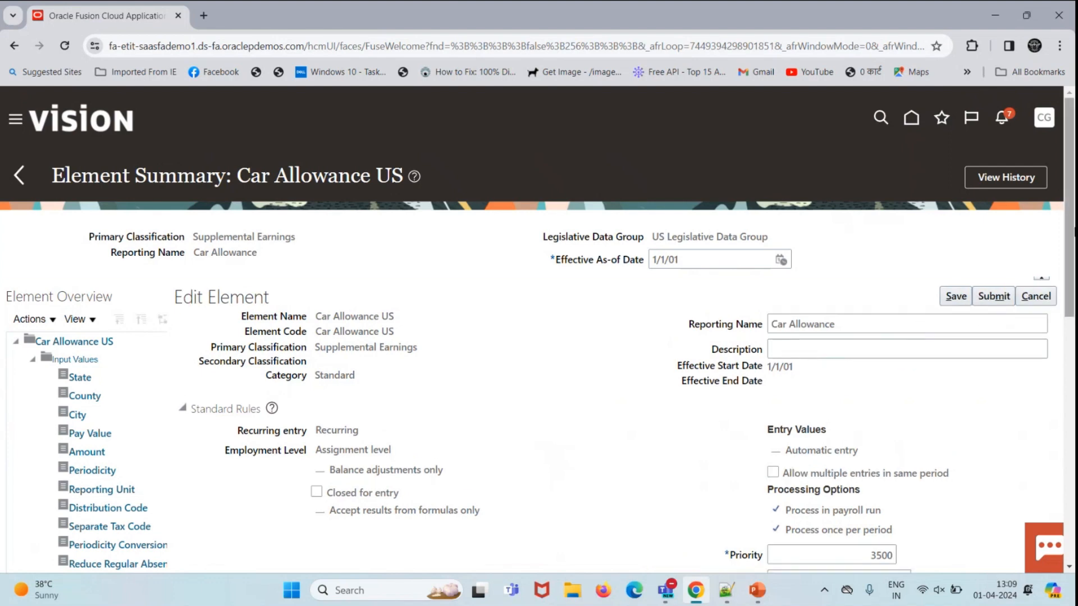
Step: Choose Skip car Allowance as the Skip Rule and save the element
scroll(1074, 230, "down", 4)
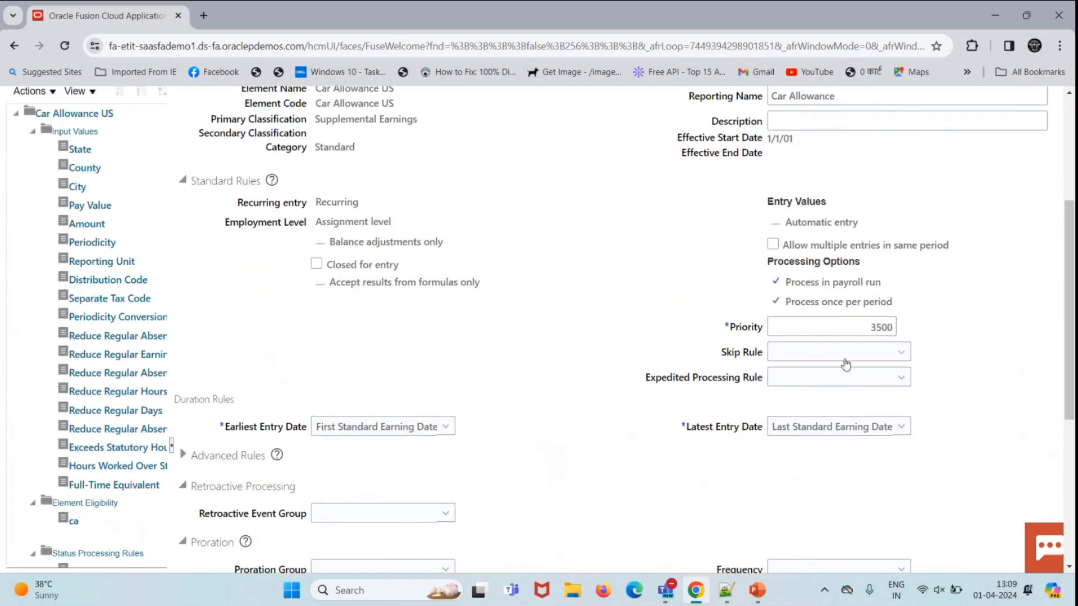
left_click(792, 352)
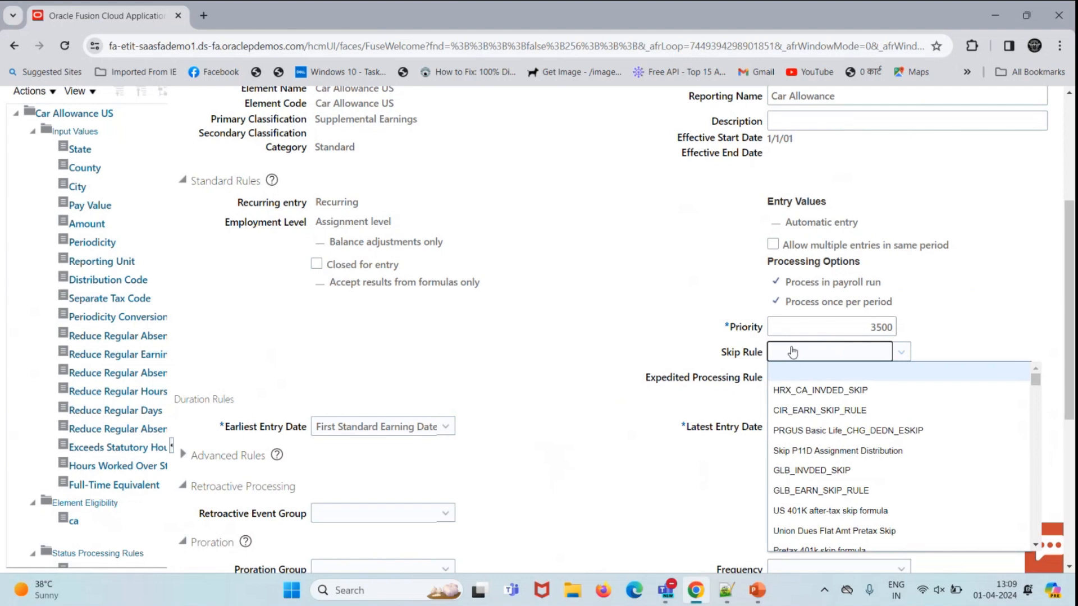
key("s")
key("s")
key("s")
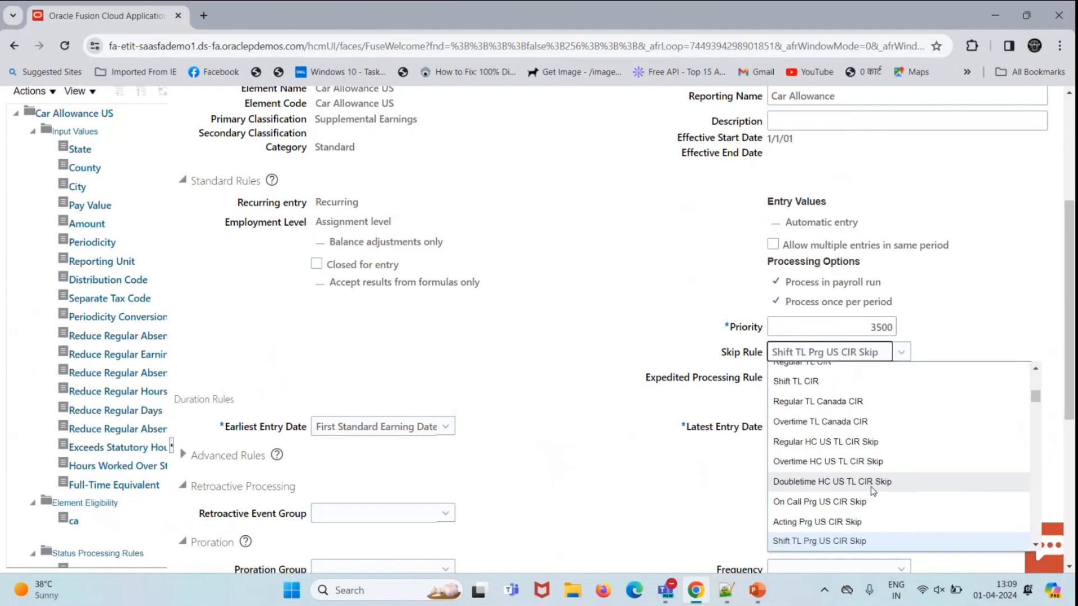
key("s")
key("s")
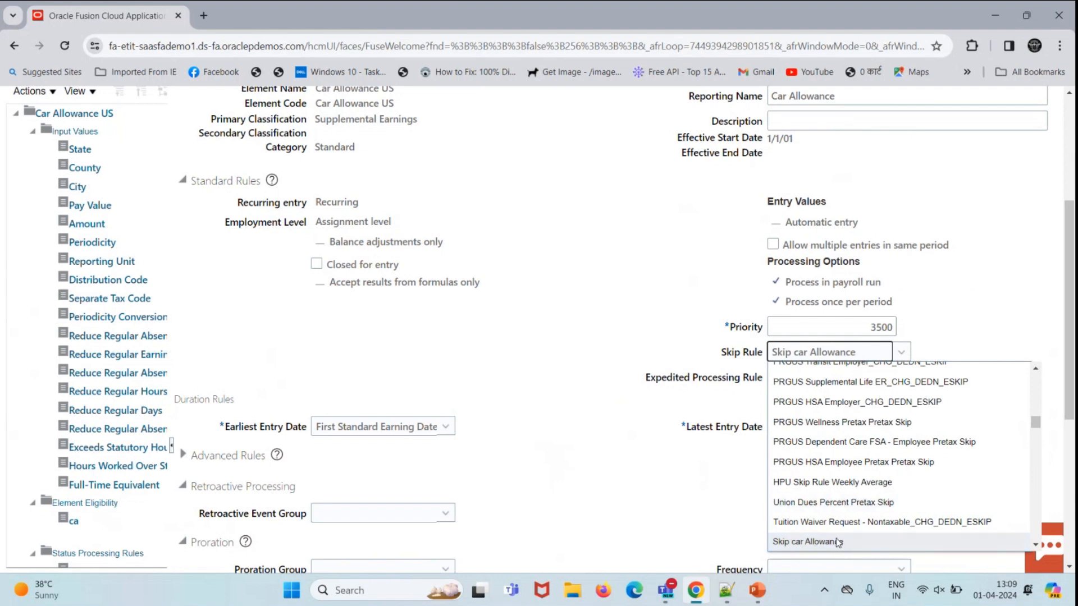
left_click(835, 542)
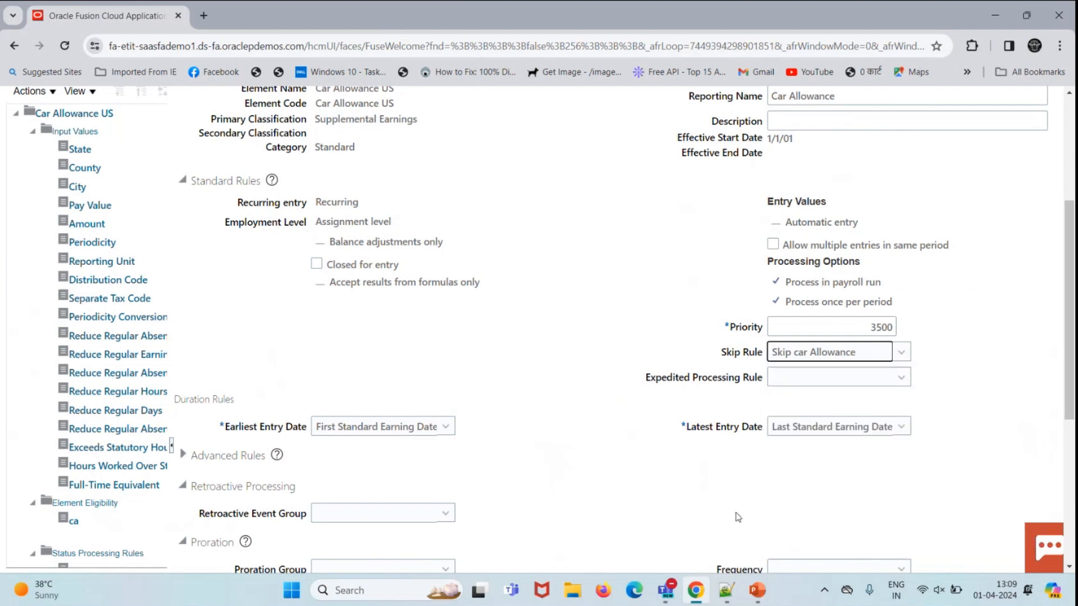
scroll(759, 499, "up", 5)
left_click(956, 296)
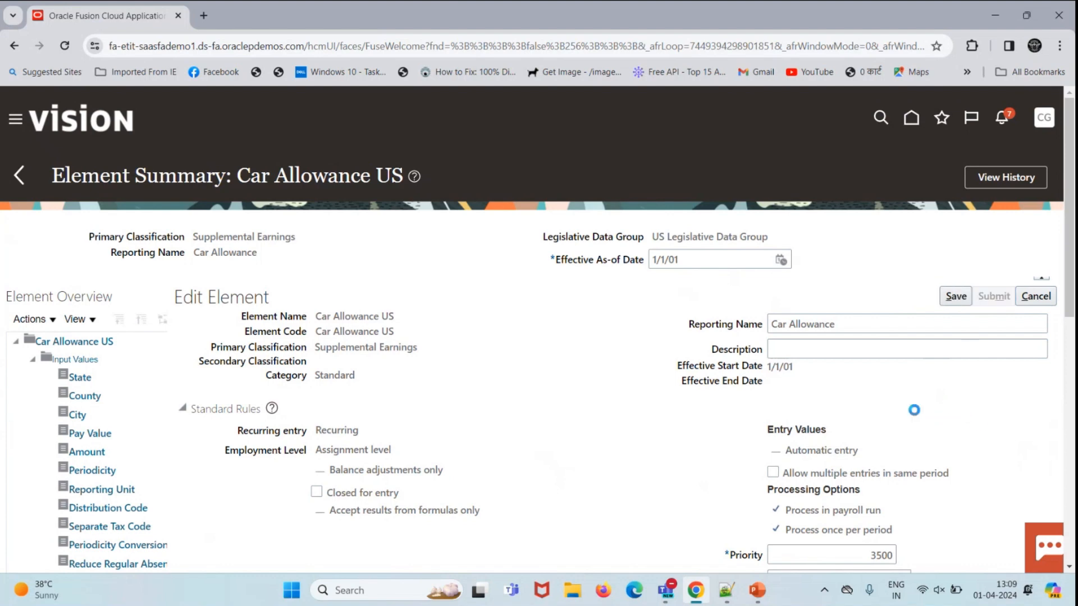
scroll(902, 405, "down", 4)
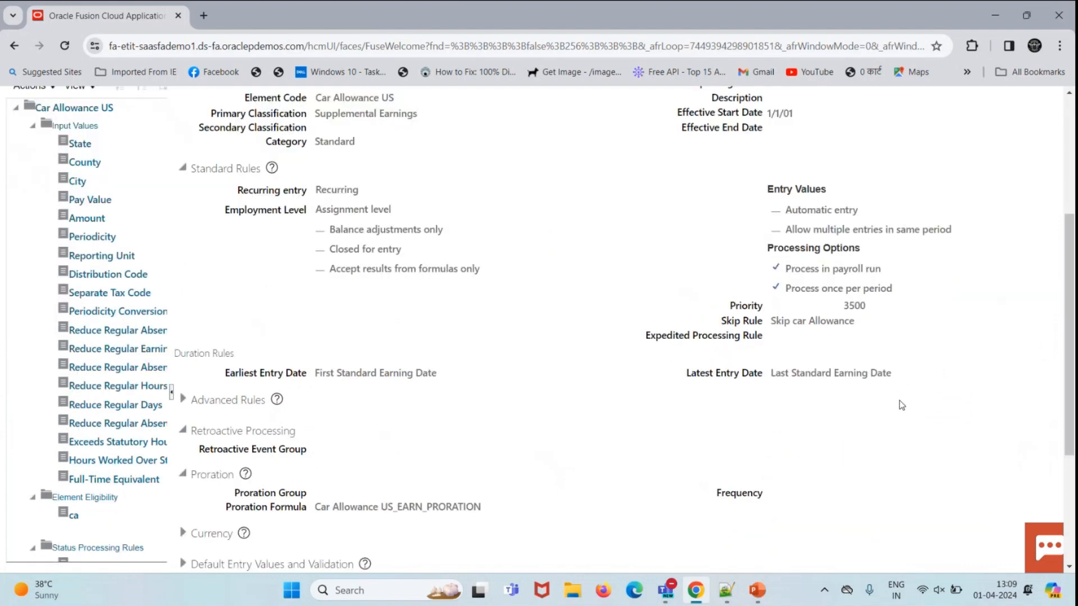
scroll(881, 408, "up", 4)
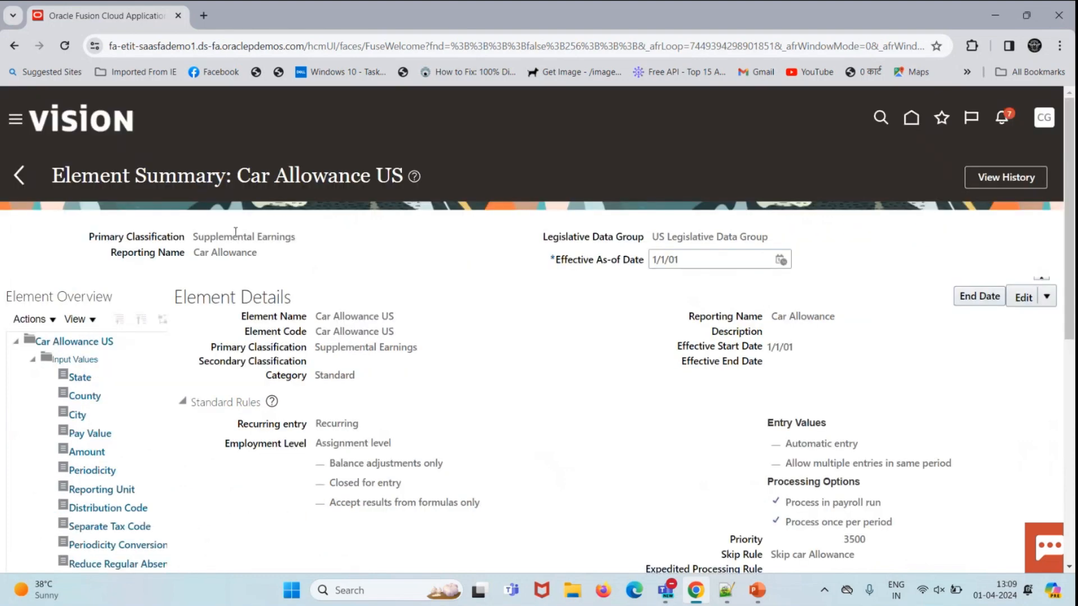
Step: Go back to Home, open the Fast Formulas search and enter 'car allowance' as Formula Name
left_click(19, 175)
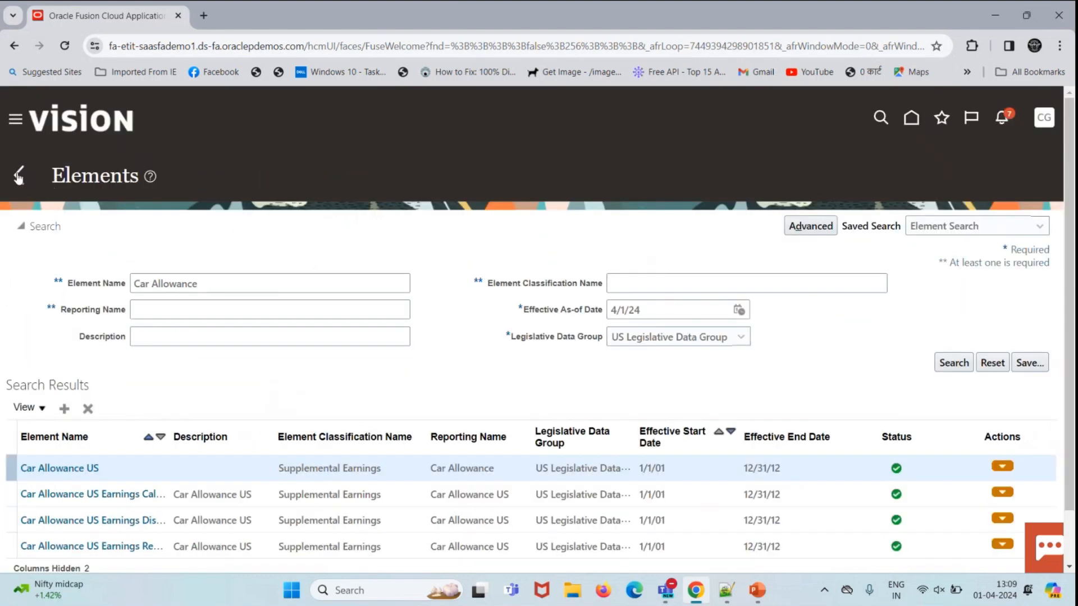
left_click(18, 175)
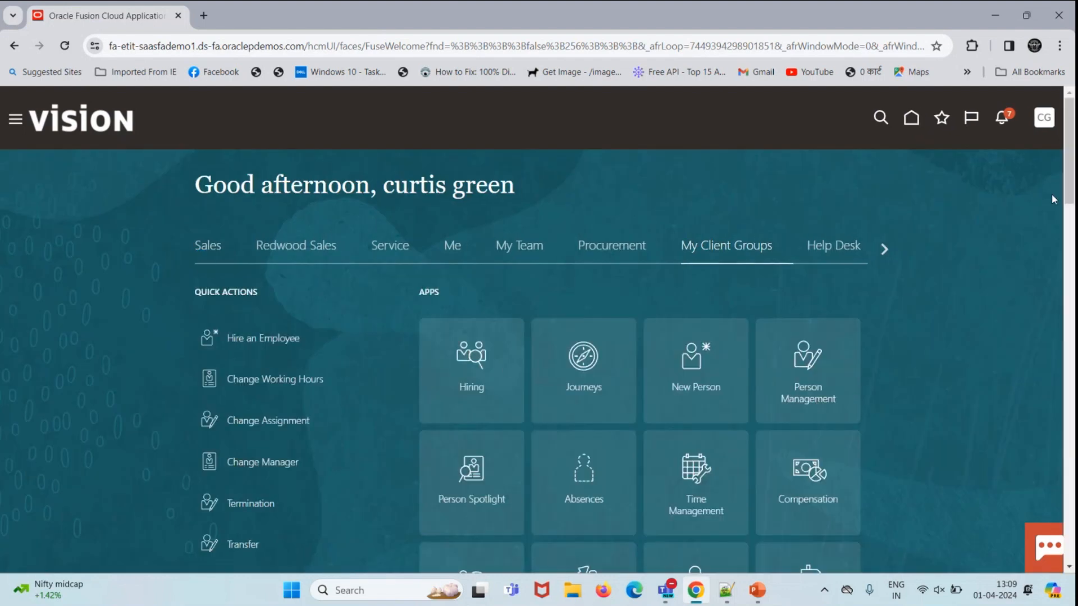
left_click_drag(1064, 191, 1063, 245)
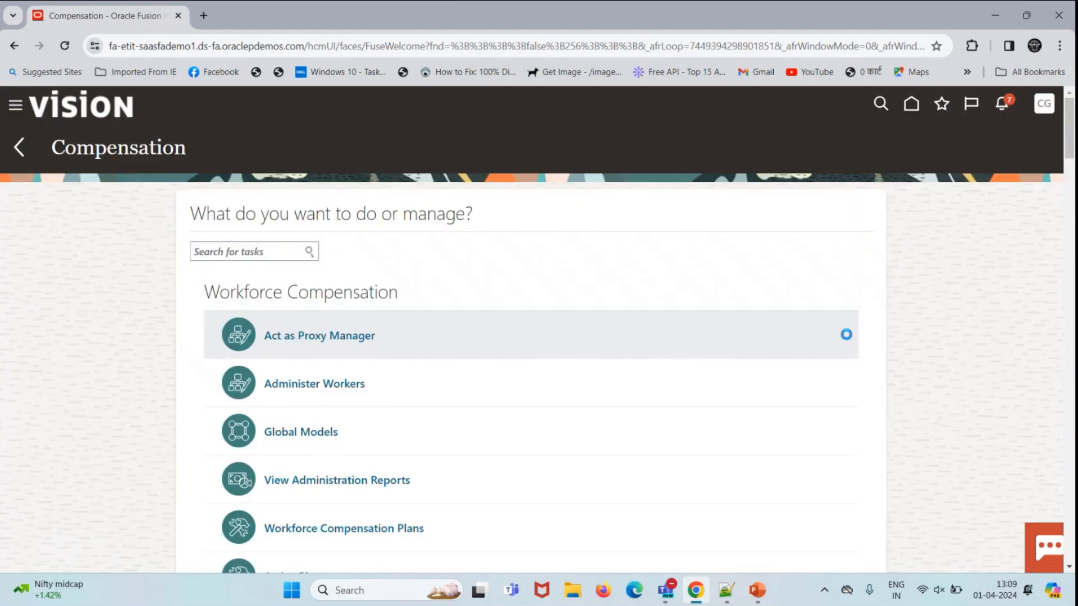
scroll(788, 354, "down", 15)
left_click(291, 243)
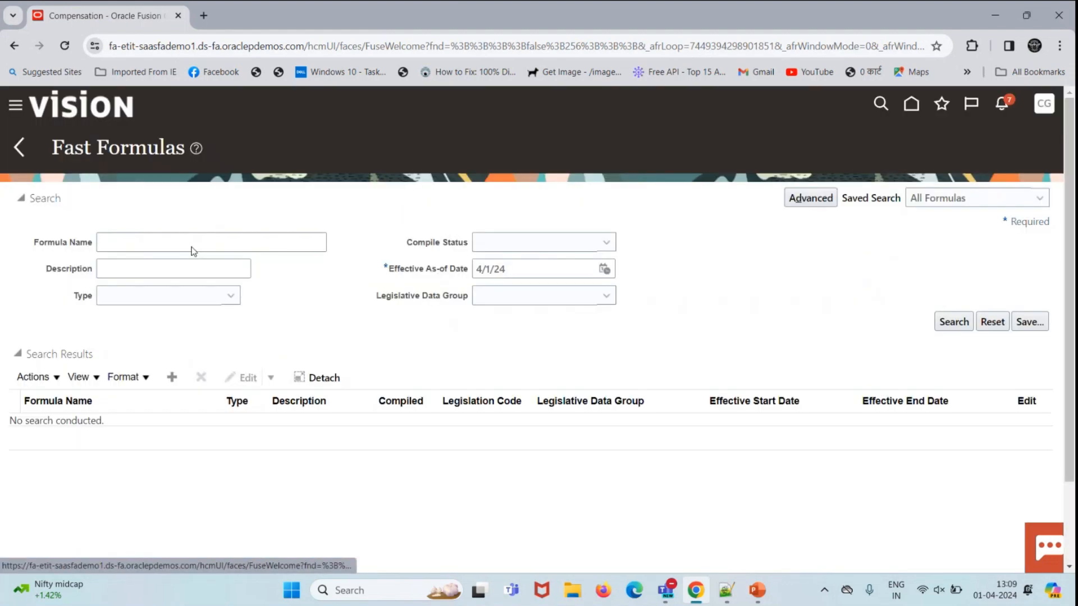
left_click(244, 244)
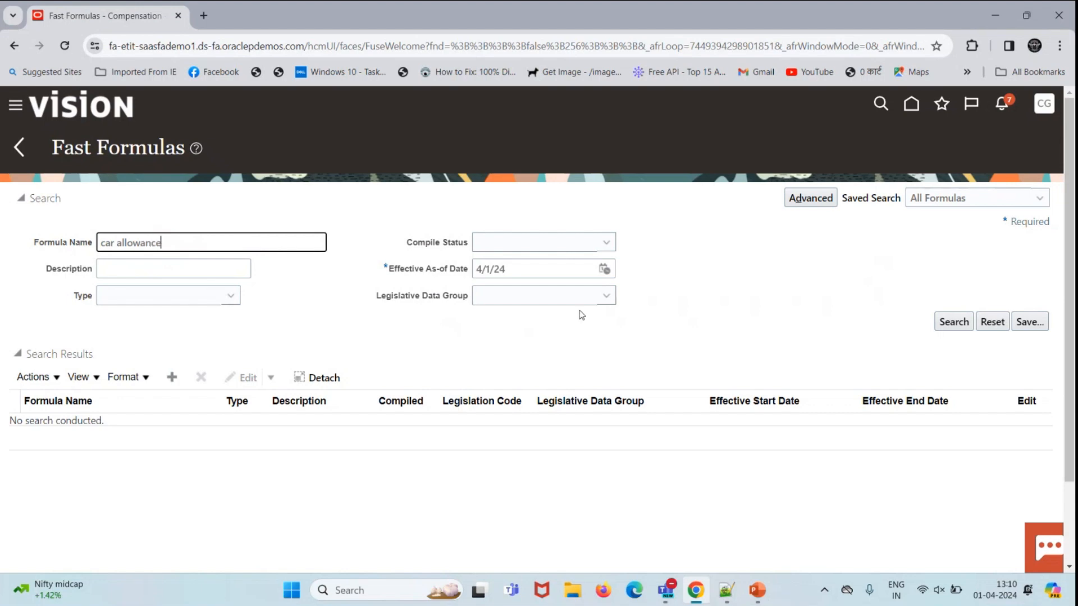
left_click(566, 298)
Step: Filter the car allowance formula search to the US Legislative Data Group
type("us")
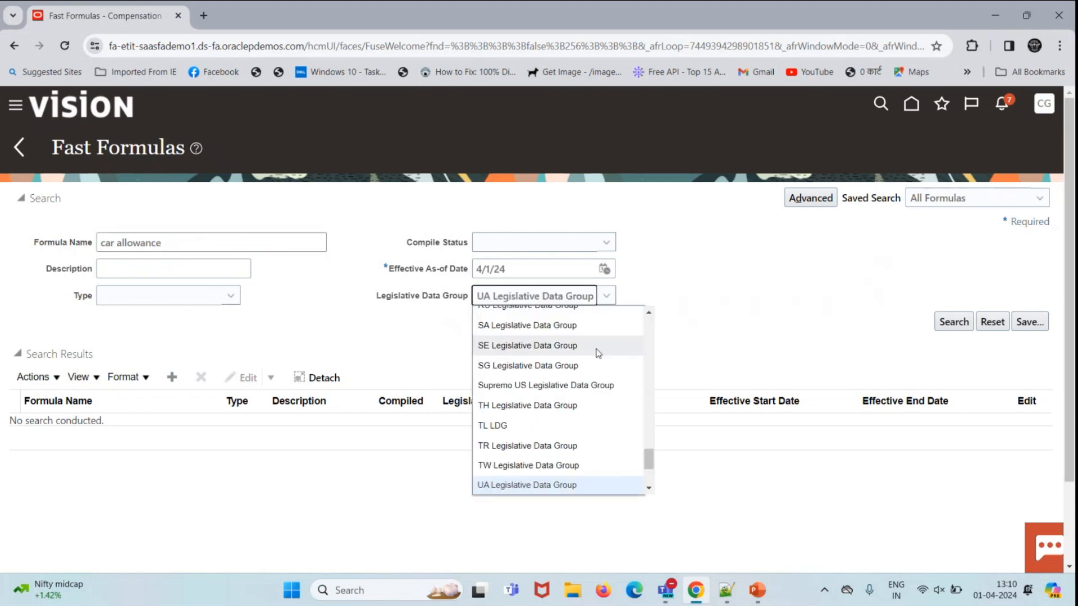
key("Return")
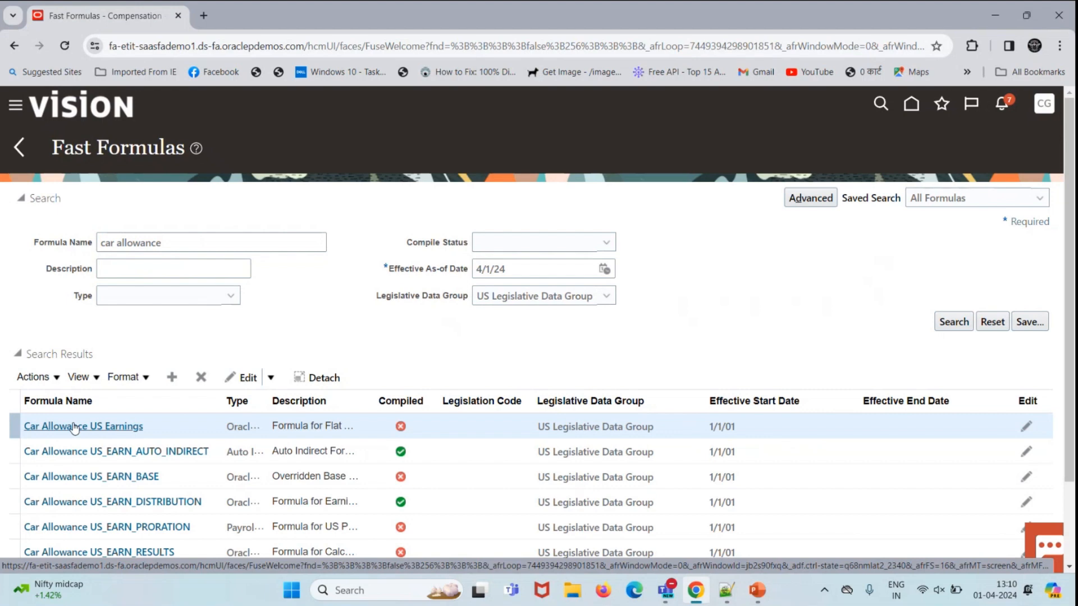
scroll(82, 369, "down", 2)
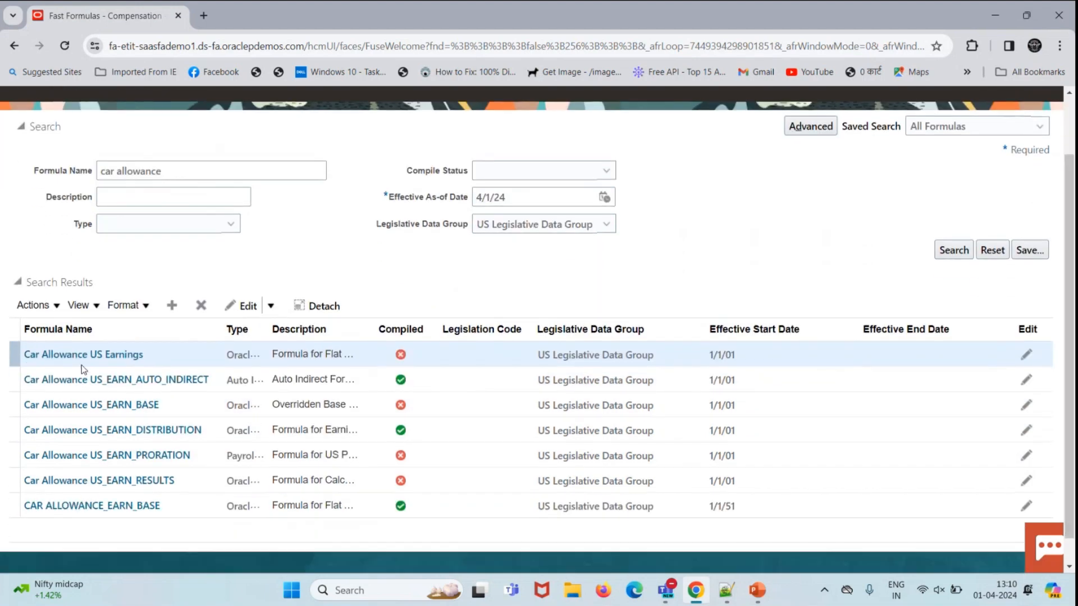
Step: Compile Car Allowance US Earnings, refreshing until success, and return to the results
left_click(87, 355)
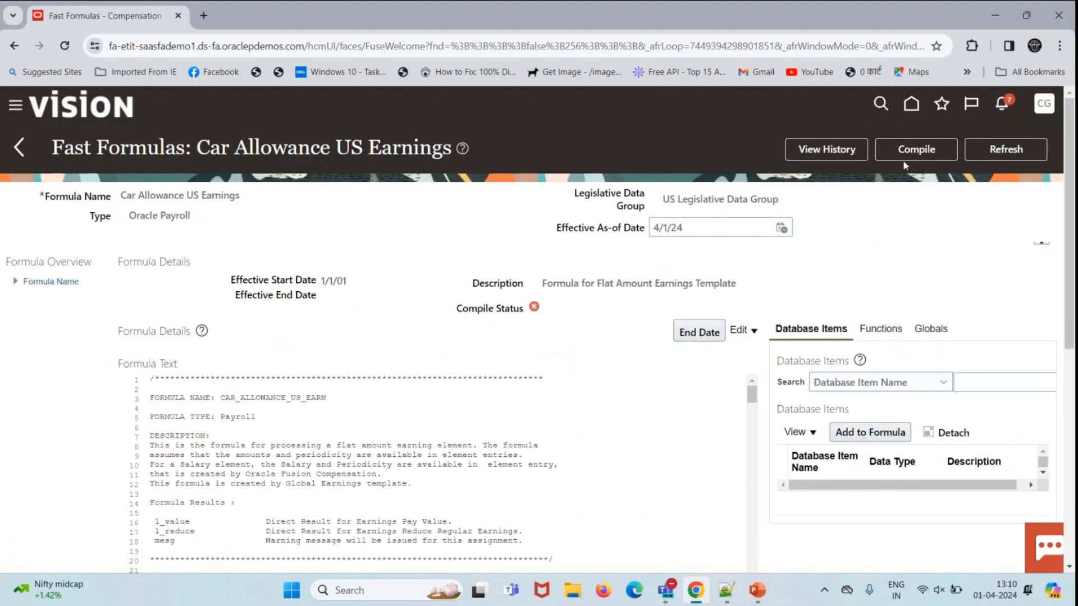
left_click(904, 156)
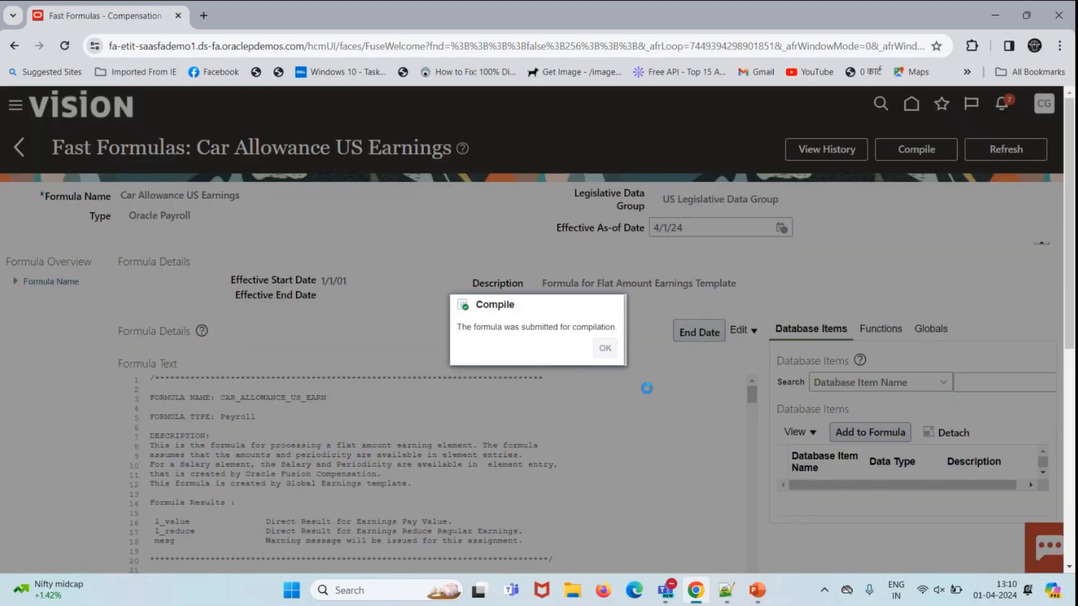
left_click(606, 349)
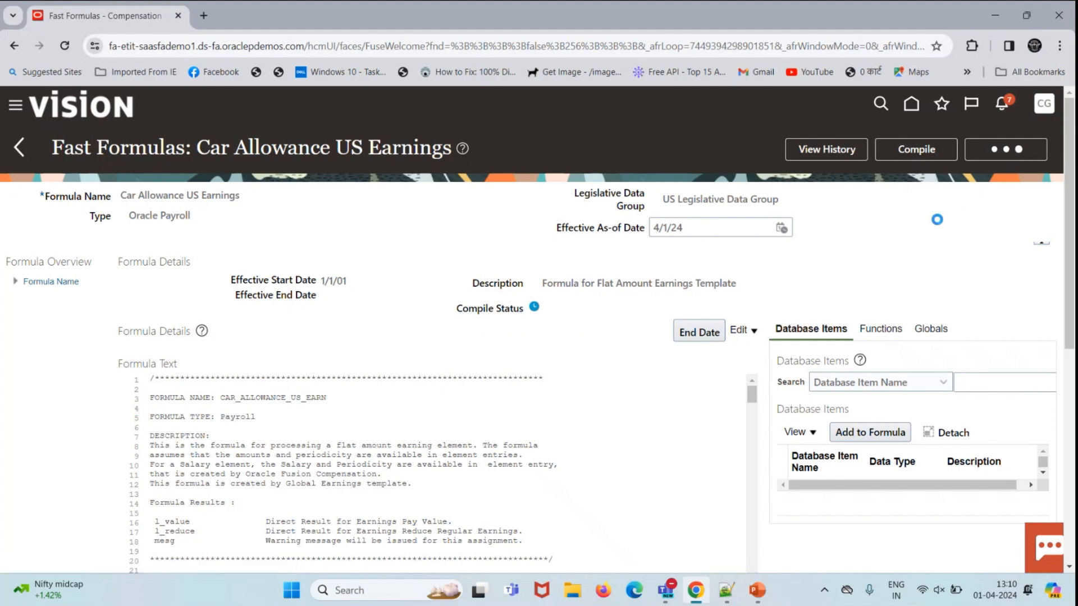
left_click(997, 155)
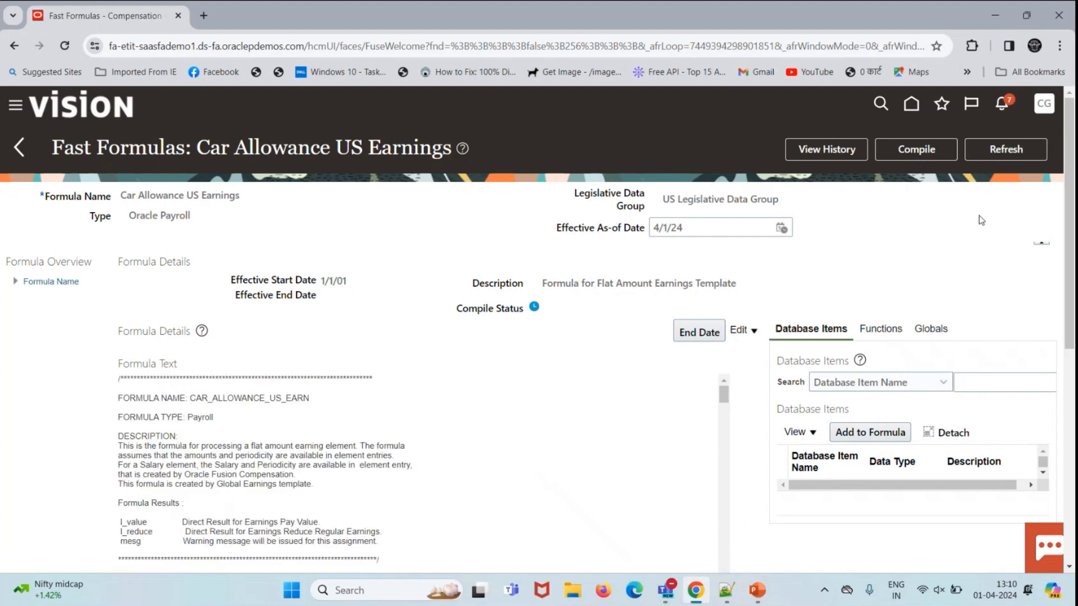
left_click(999, 158)
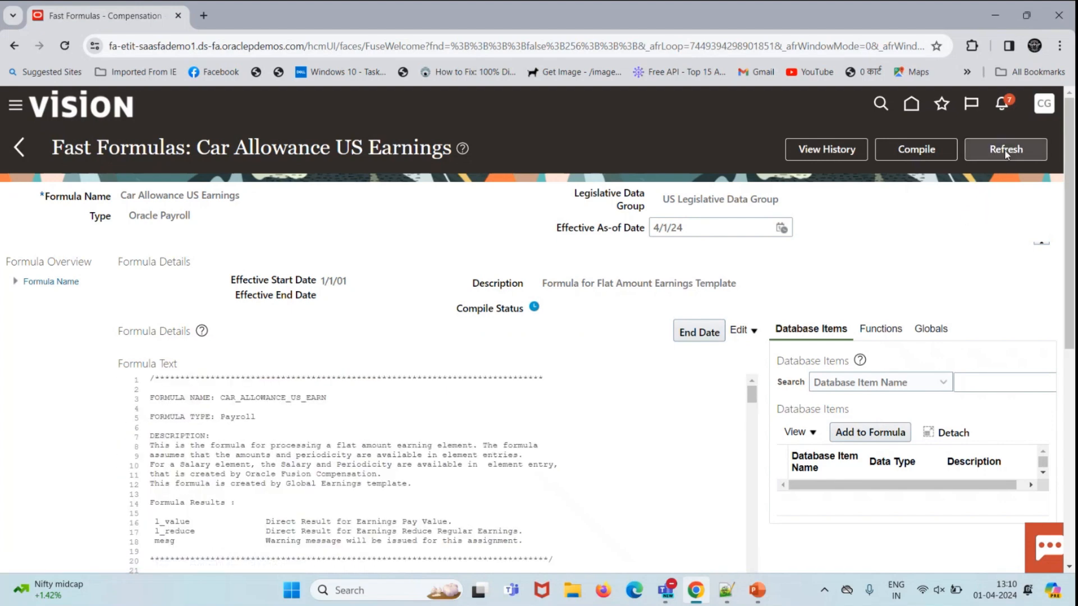
left_click(18, 153)
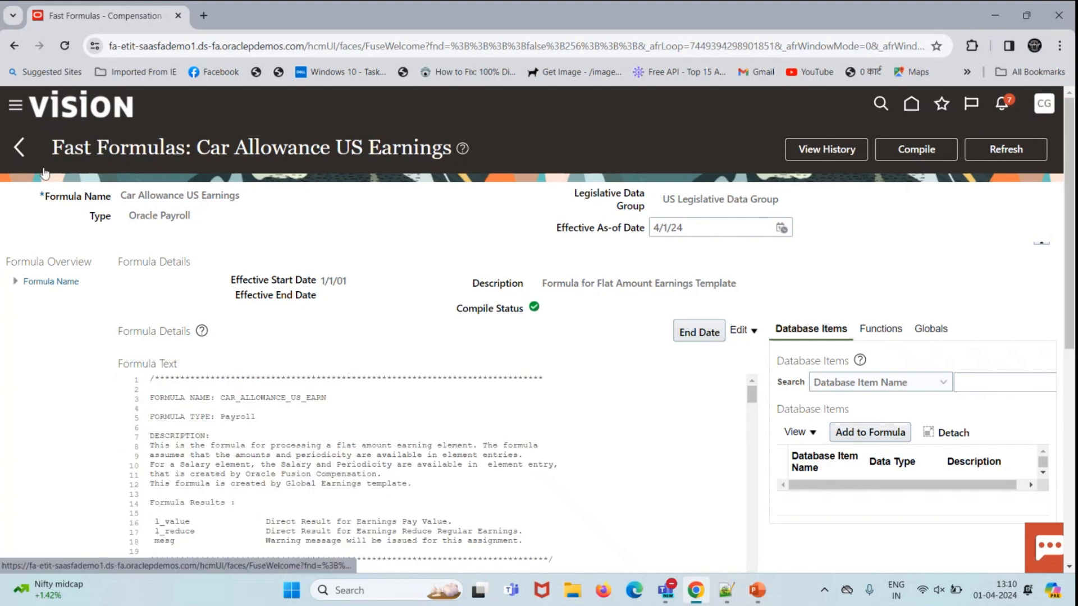
scroll(351, 281, "down", 2)
scroll(351, 280, "down", 1)
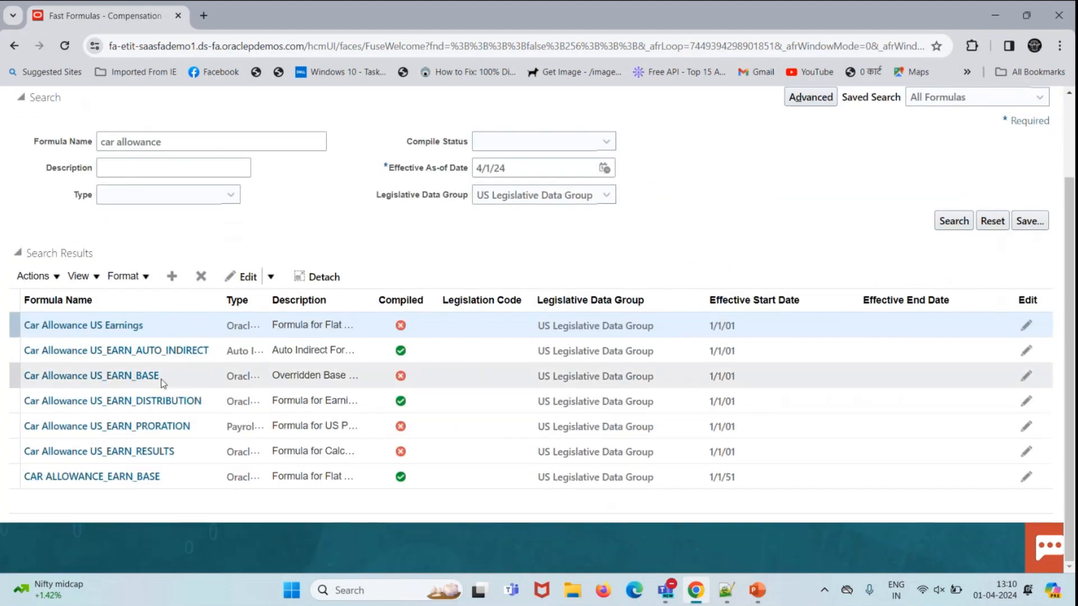
Step: Compile Car Allowance US_EARN_BASE until it succeeds and return to the results
left_click(144, 376)
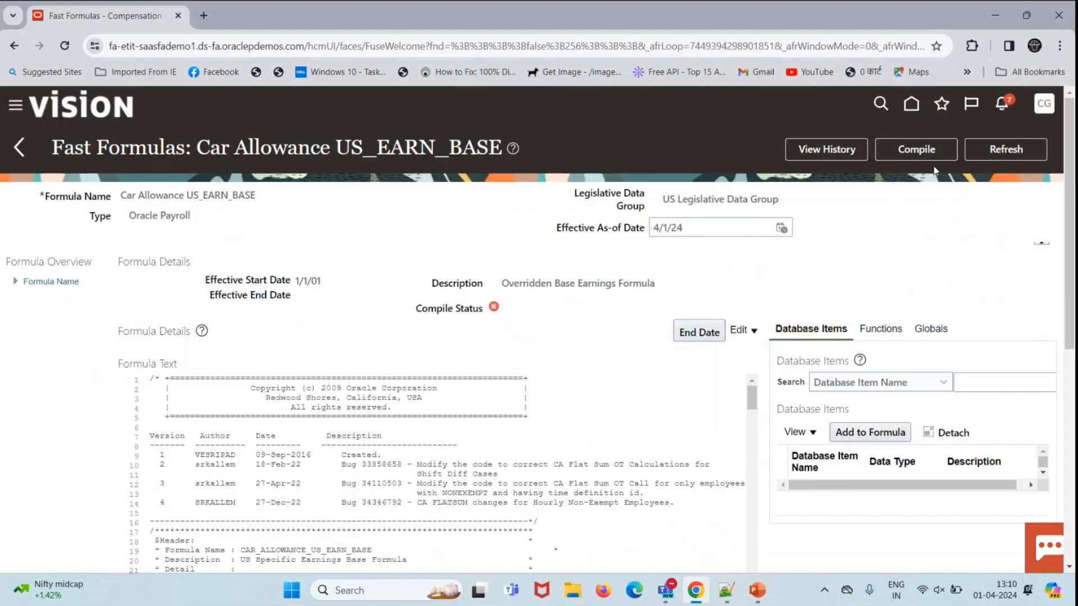
left_click(926, 150)
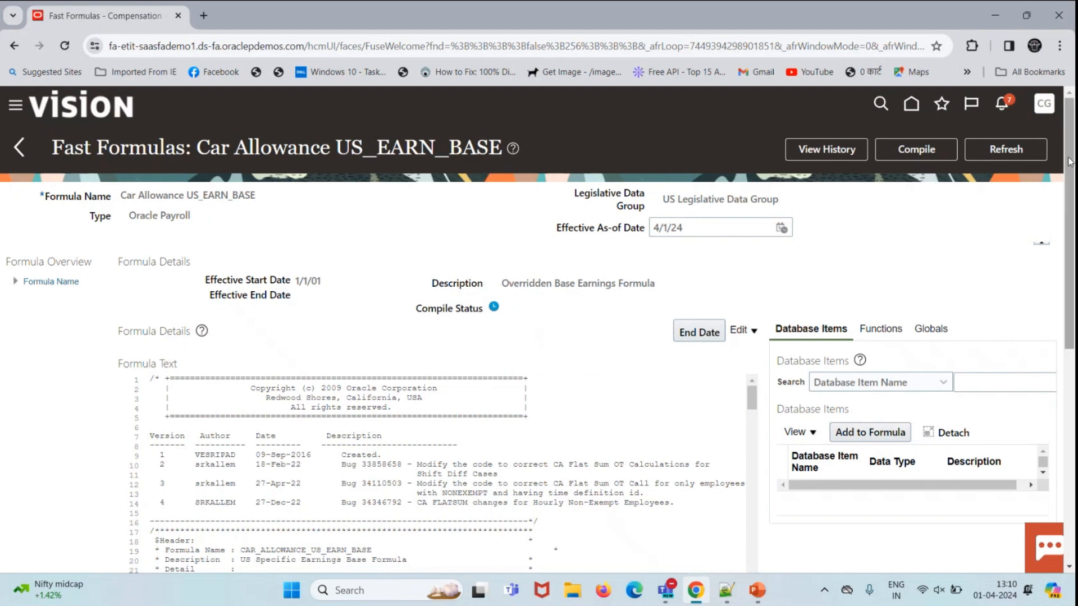
left_click(1013, 149)
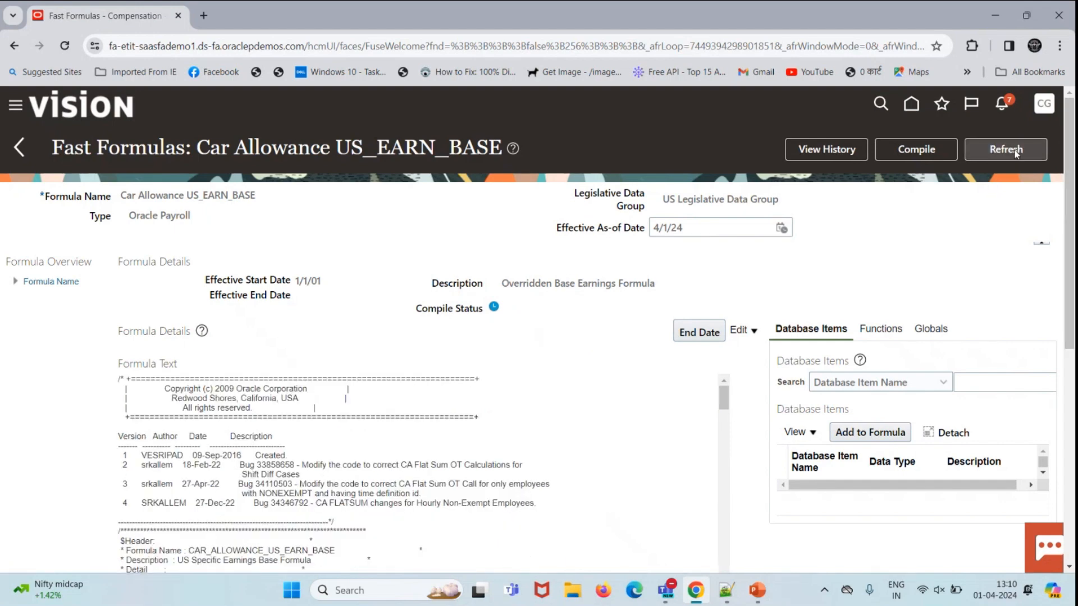
left_click(1015, 151)
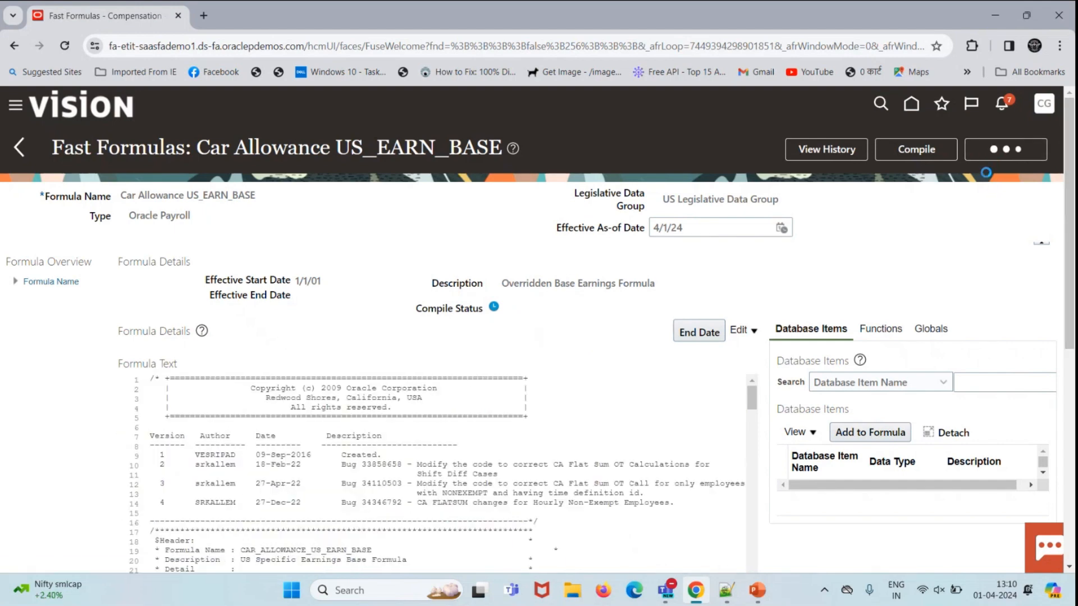
left_click(20, 150)
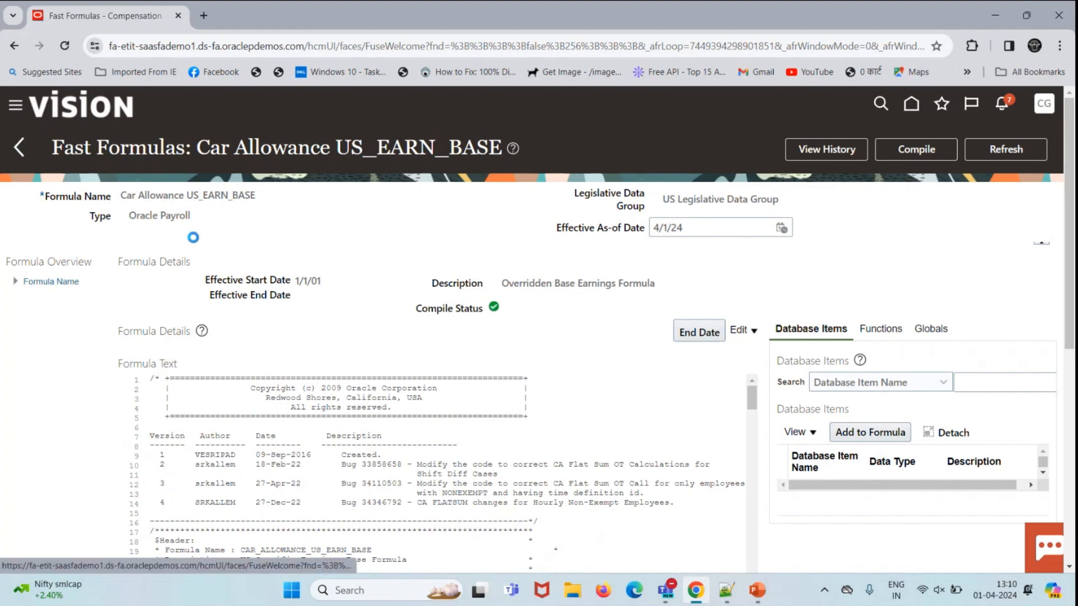
scroll(318, 331, "down", 2)
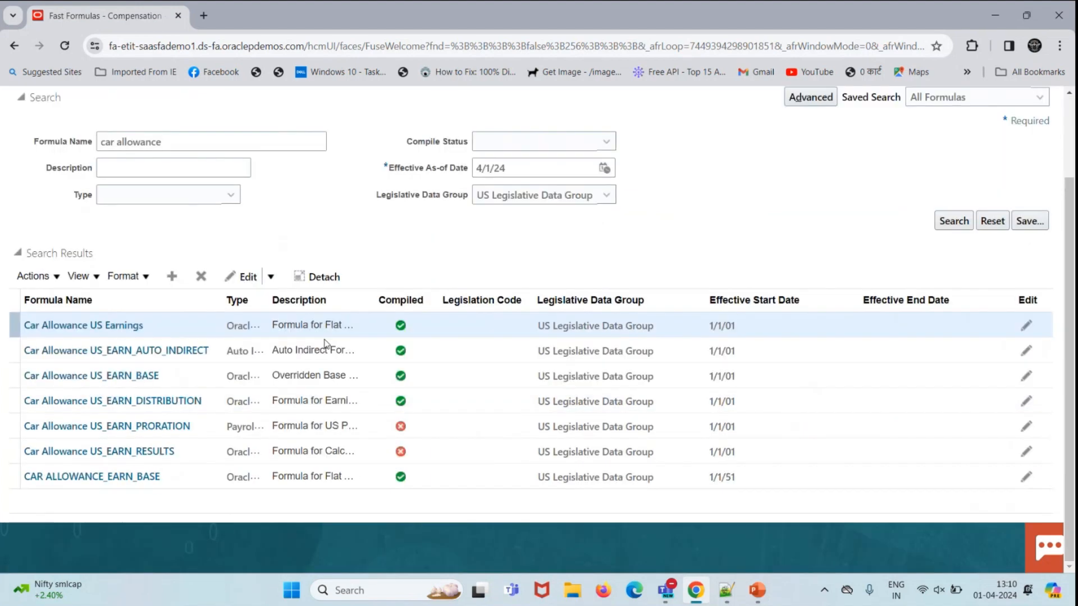
Step: Compile Car Allowance US_EARN_PRORATION, refresh its status, and return to the results
left_click(161, 426)
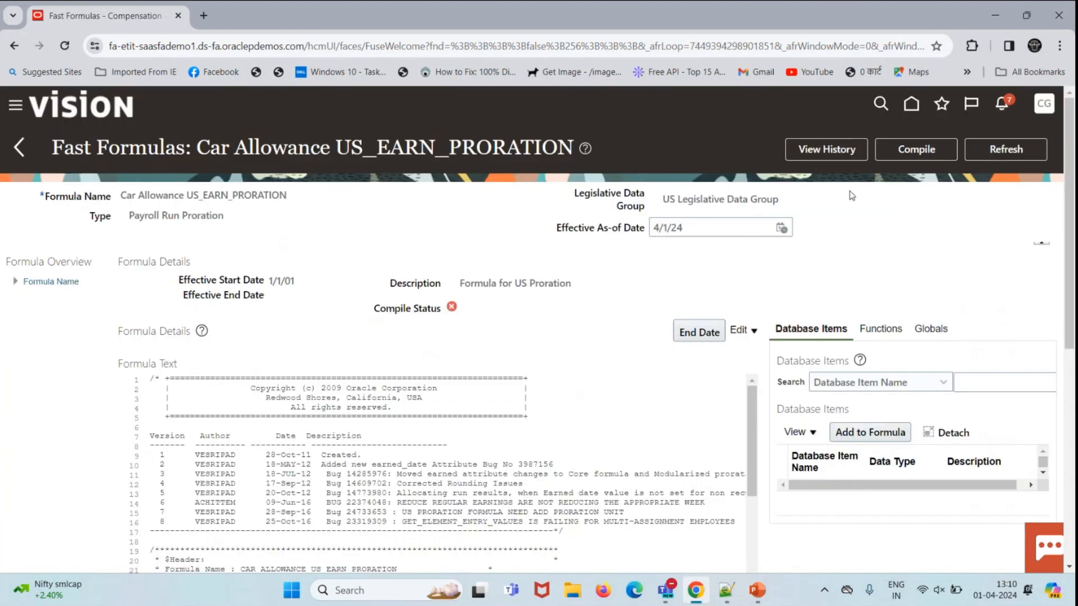
left_click(916, 150)
left_click(605, 349)
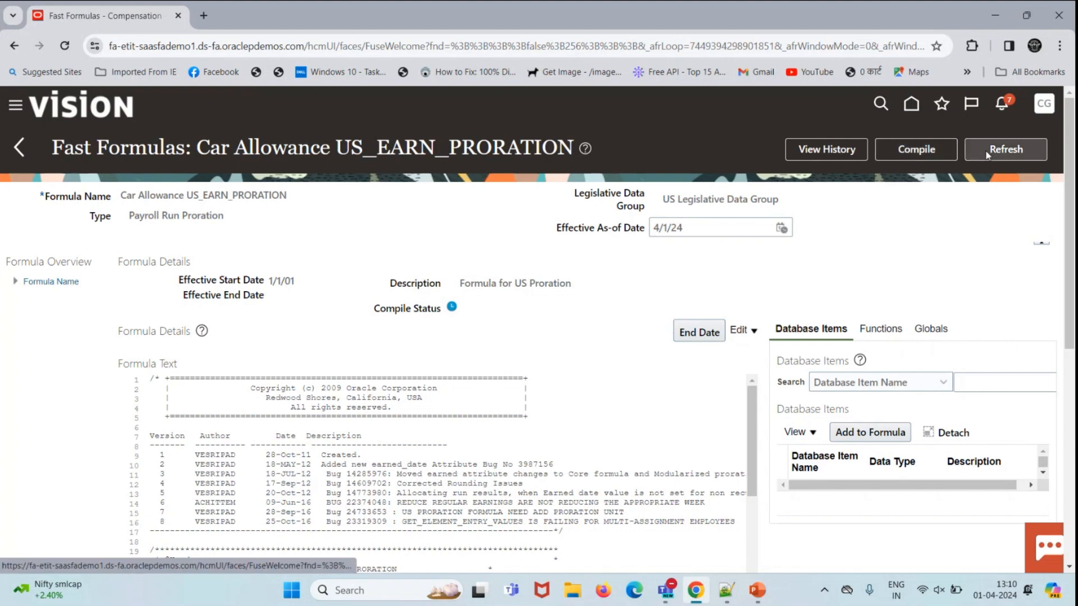
left_click(1005, 149)
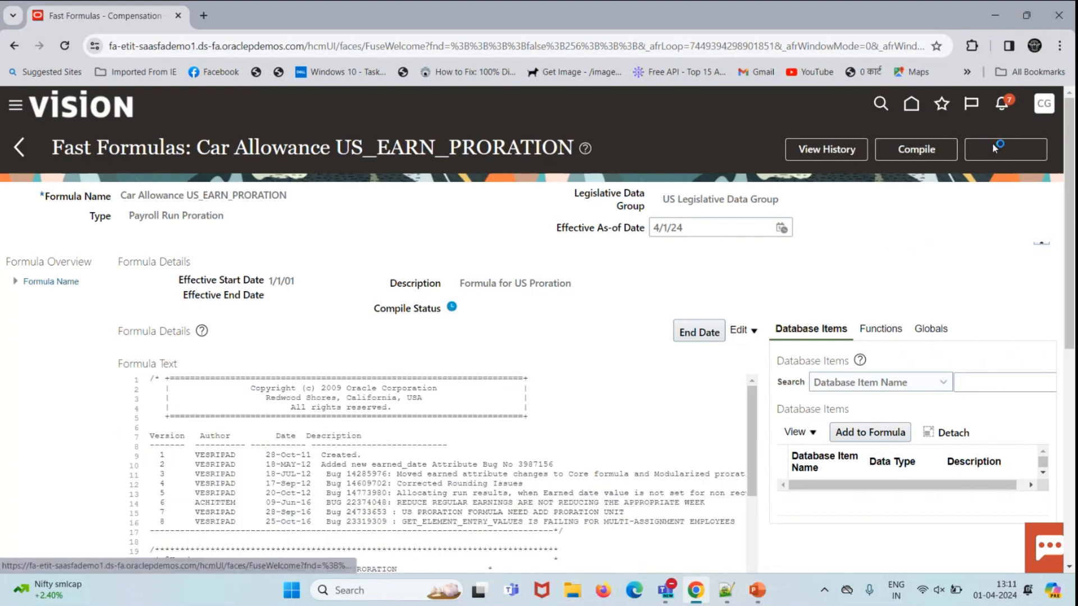
left_click(17, 157)
scroll(230, 324, "down", 1)
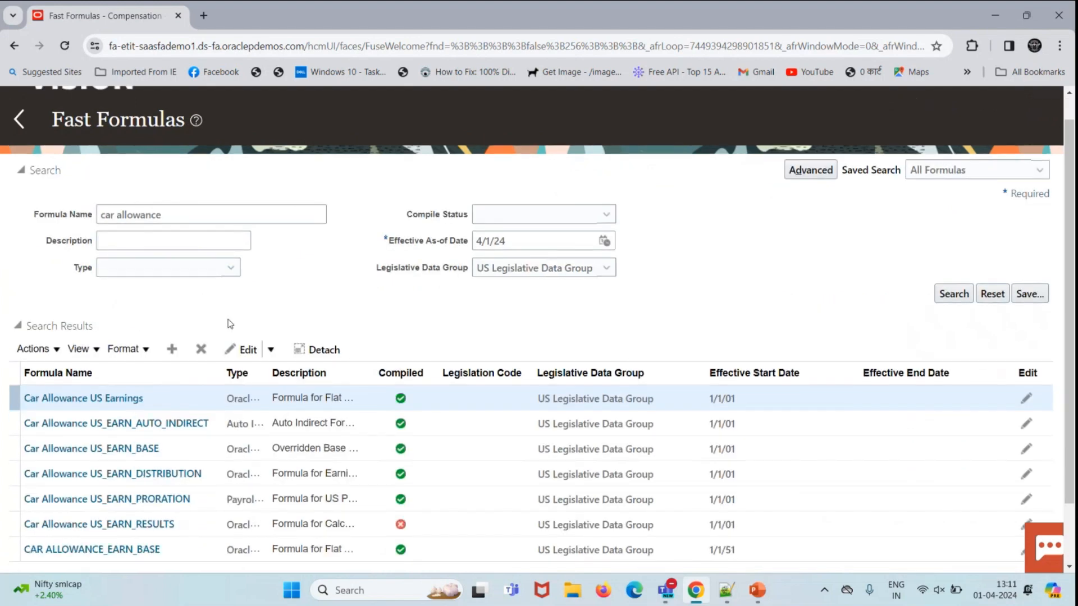
scroll(230, 324, "down", 2)
Step: Compile Car Allowance US_EARN_RESULTS, refresh until successful, and return to the results
left_click(118, 452)
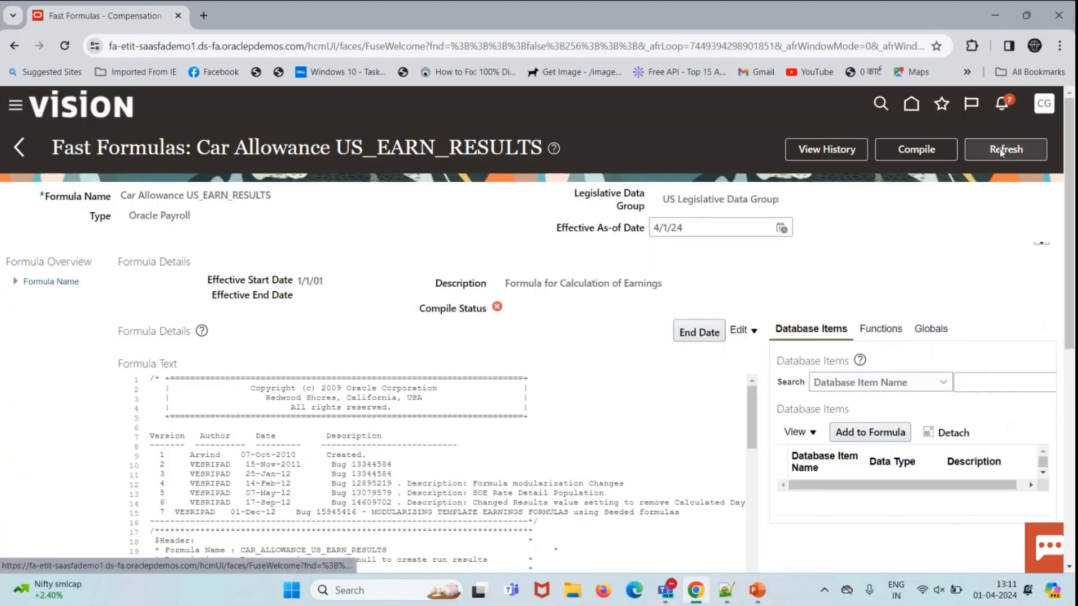
left_click(926, 153)
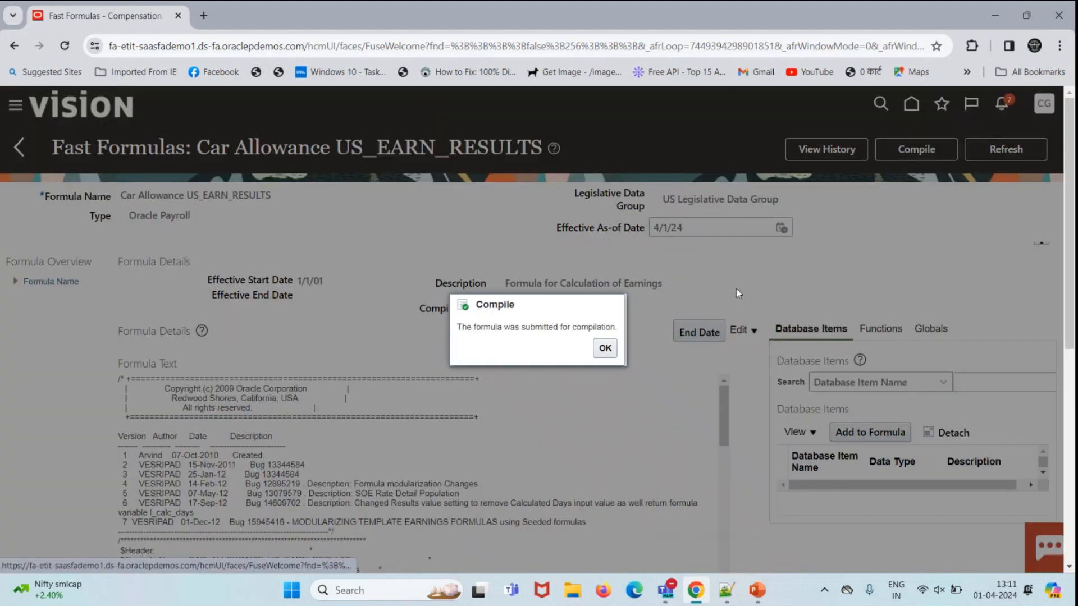
left_click(605, 348)
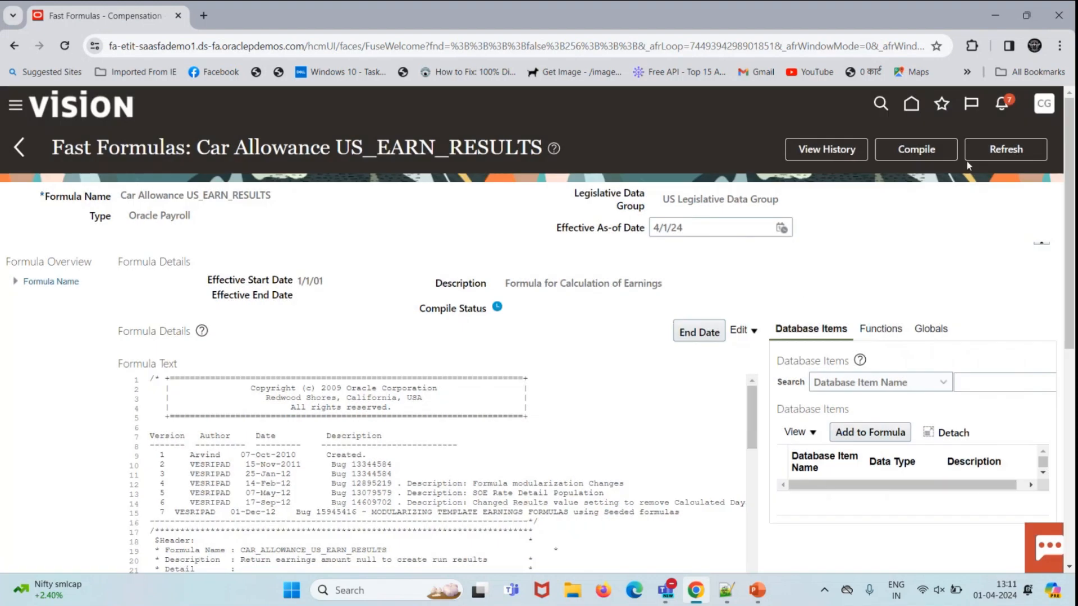
left_click(1029, 159)
left_click(20, 149)
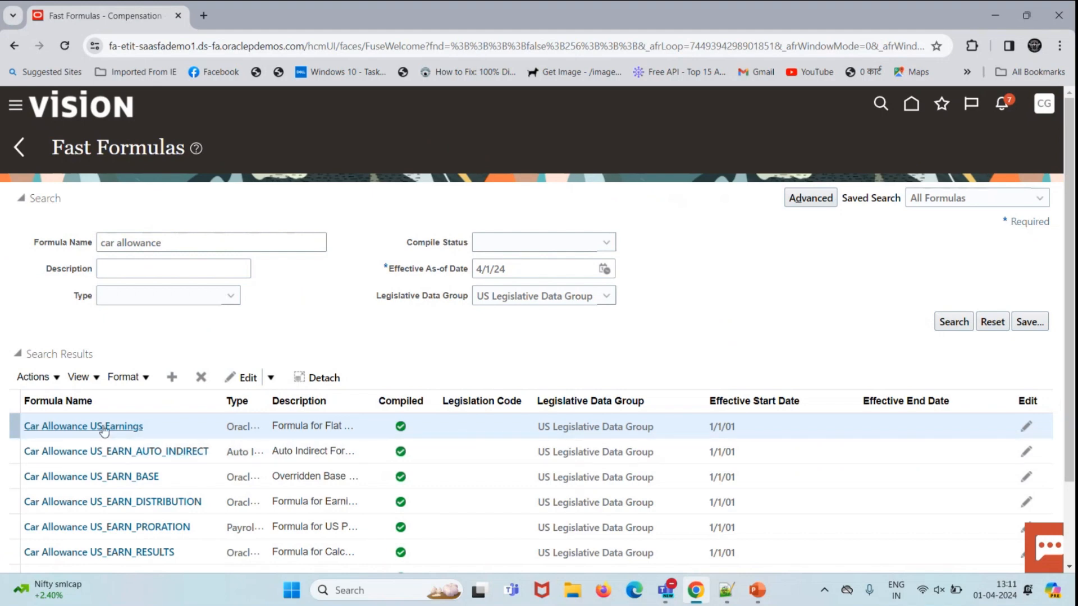
scroll(504, 405, "down", 2)
scroll(127, 297, "up", 2)
Step: From the home page, open Person Management search and enter a person number
left_click(52, 110)
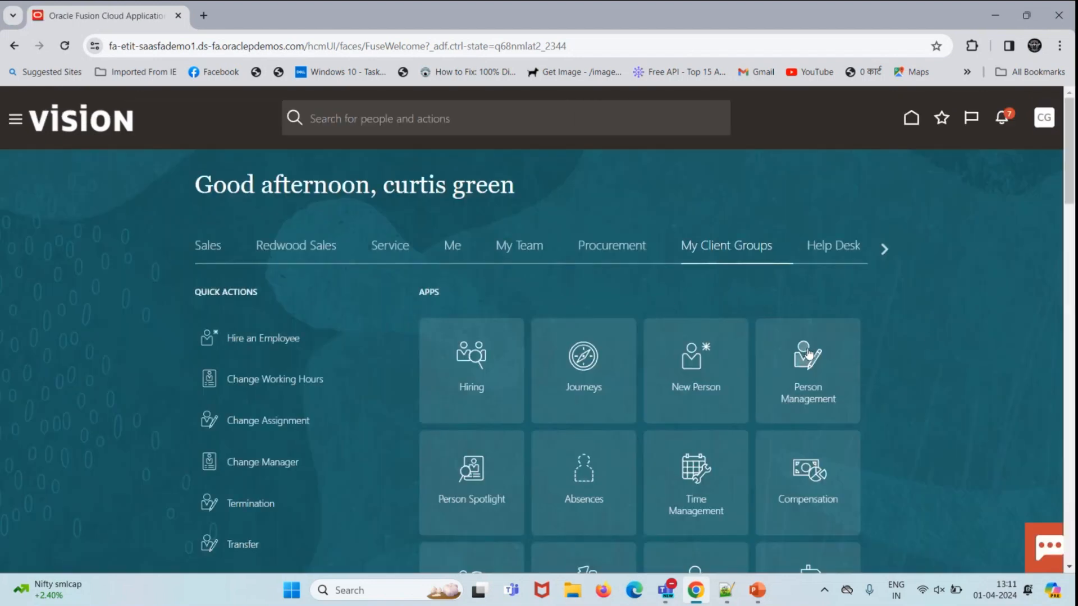
left_click(809, 354)
left_click(163, 320)
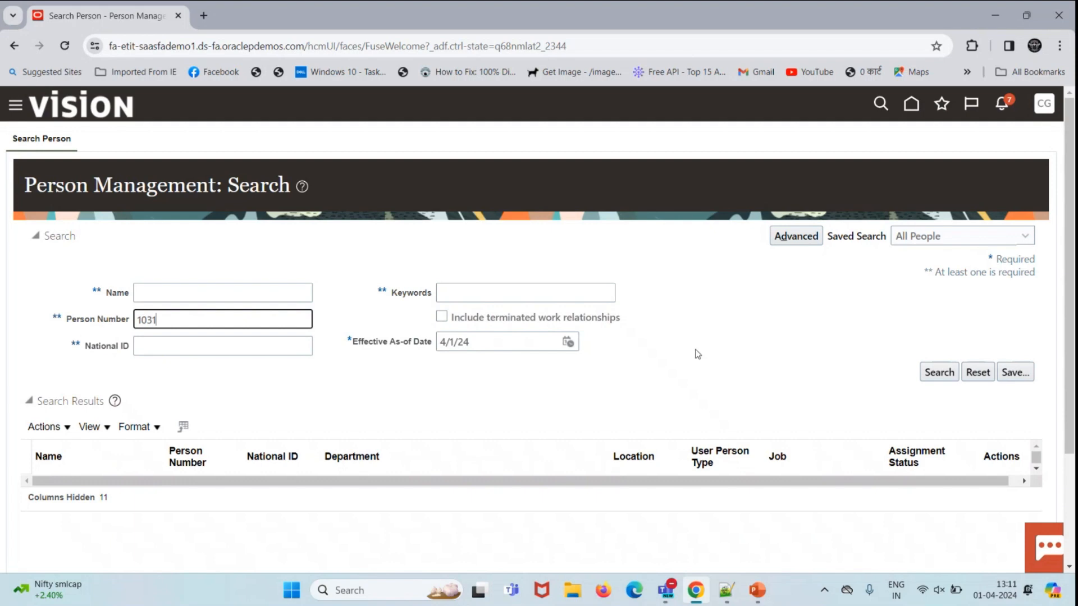
Step: Find the employee by person number and open their element entries
left_click(937, 373)
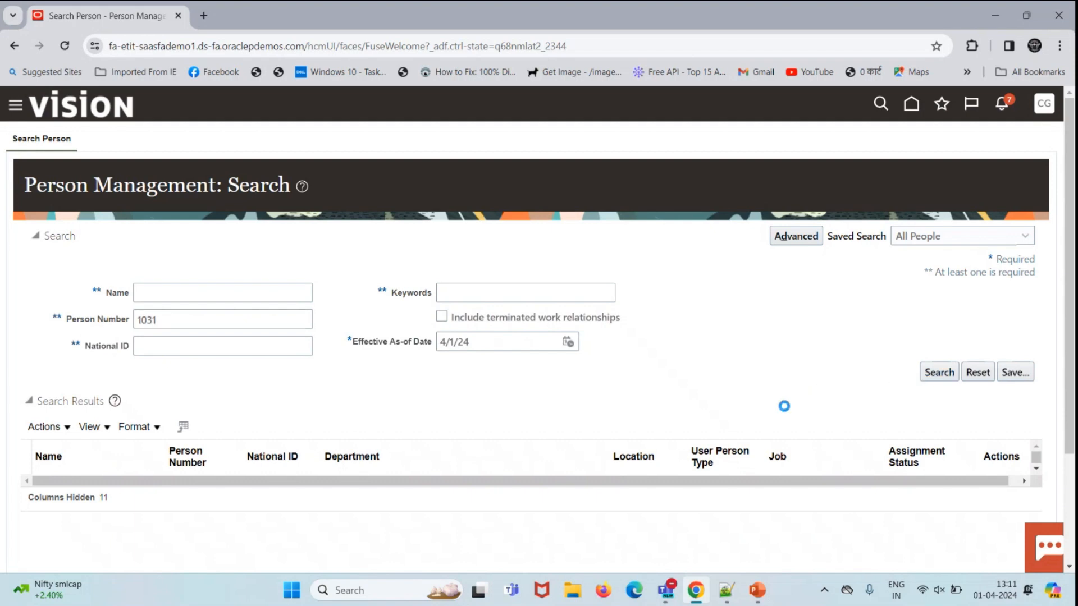
left_click(1007, 489)
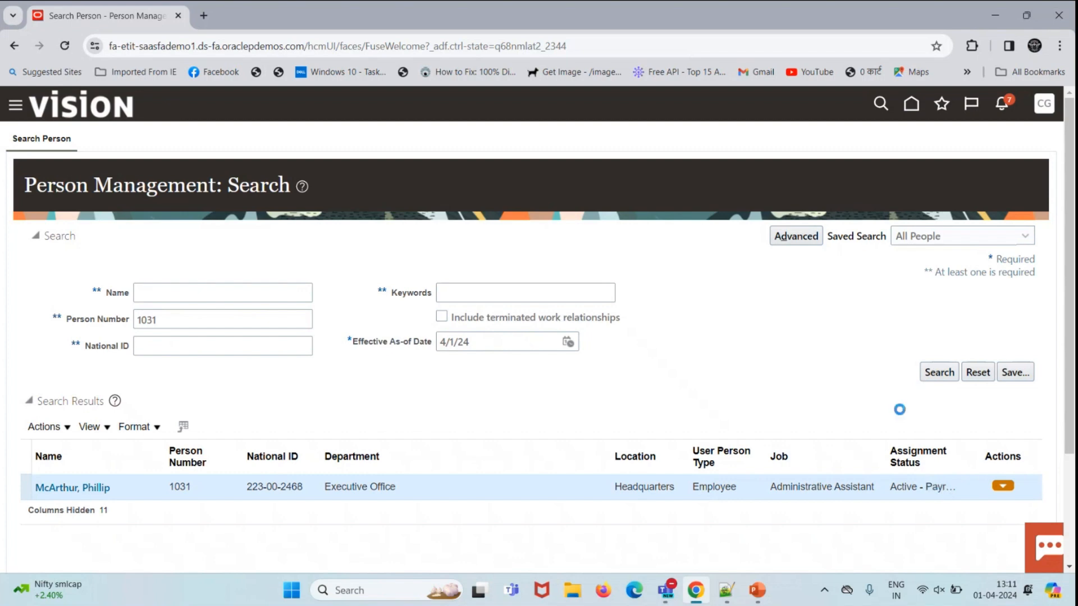
mouse_move(899, 400)
left_click(755, 446)
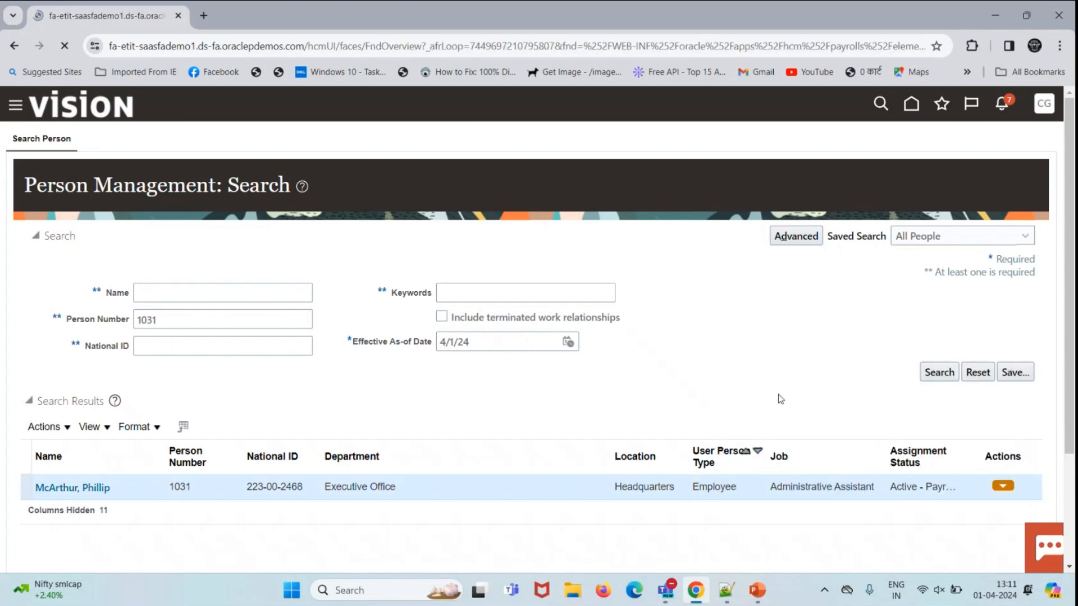
Step: Delete the Gross Salary US and Car Allowance US element entries
left_click(154, 411)
left_click(198, 322)
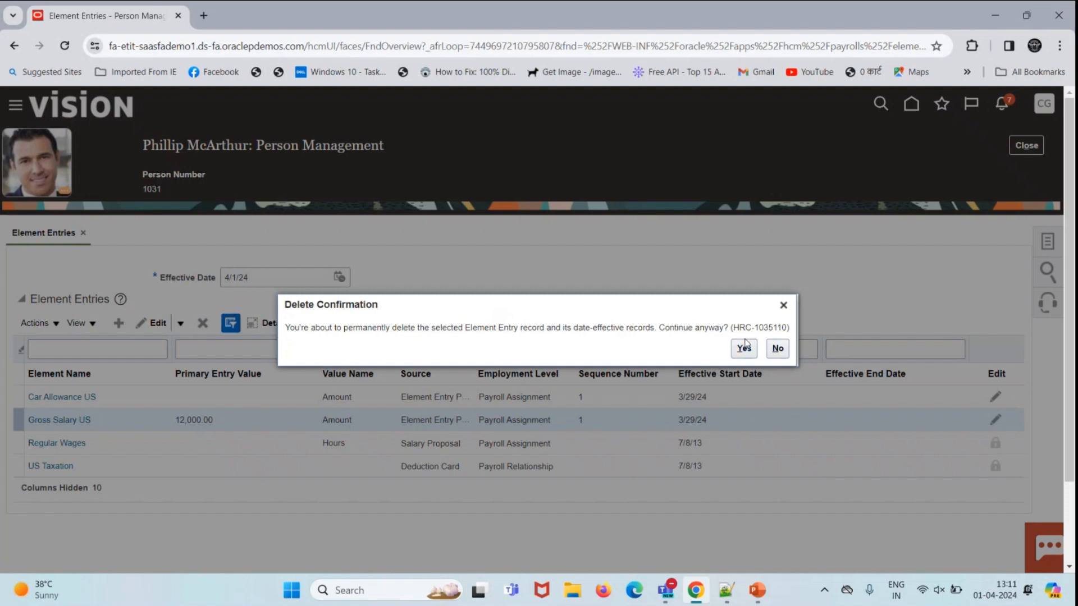
left_click(745, 348)
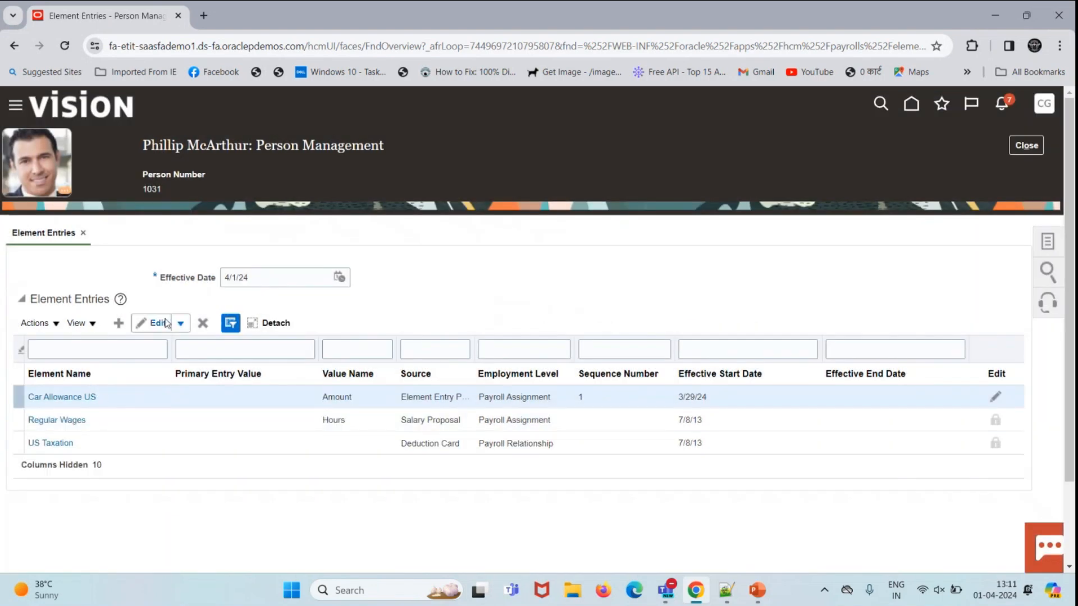
left_click(202, 323)
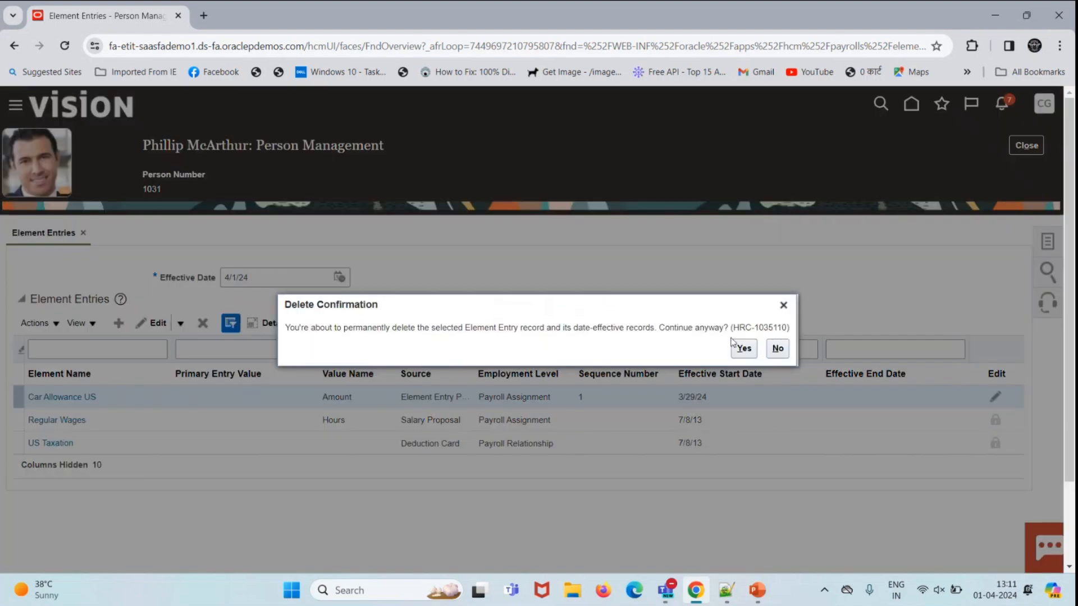
left_click(735, 346)
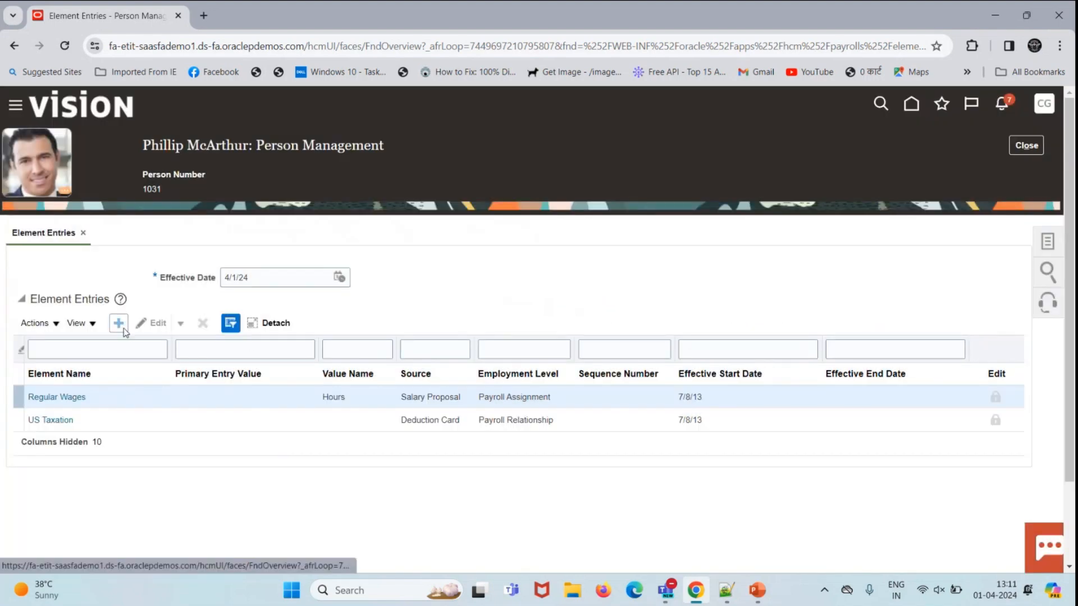
Step: Create and save a Gross Salary US element entry with amount 12,000.00, effective 4/1/24
left_click(118, 323)
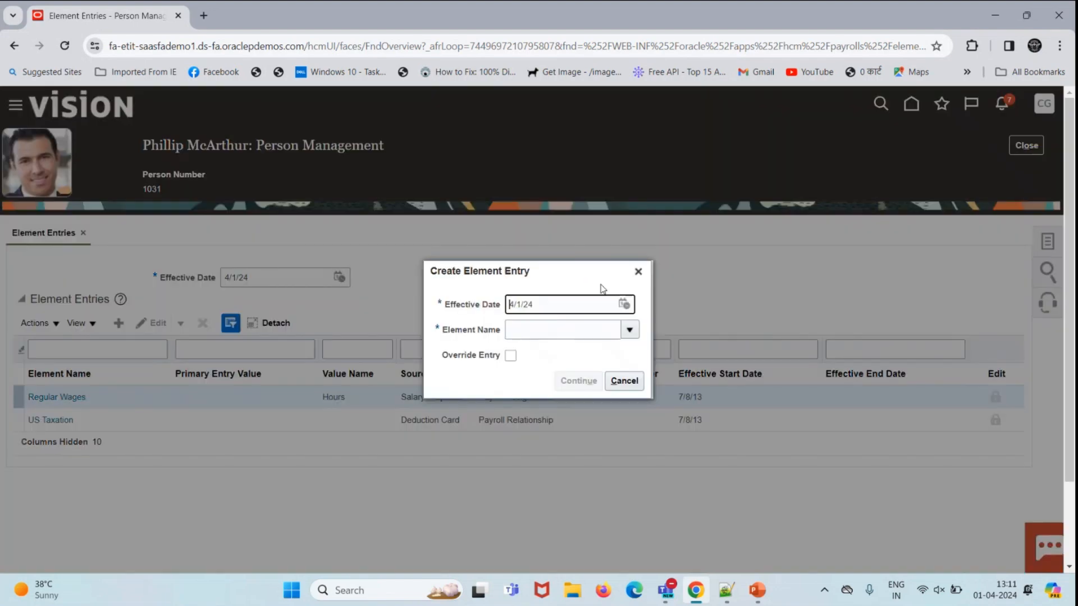
left_click(599, 338)
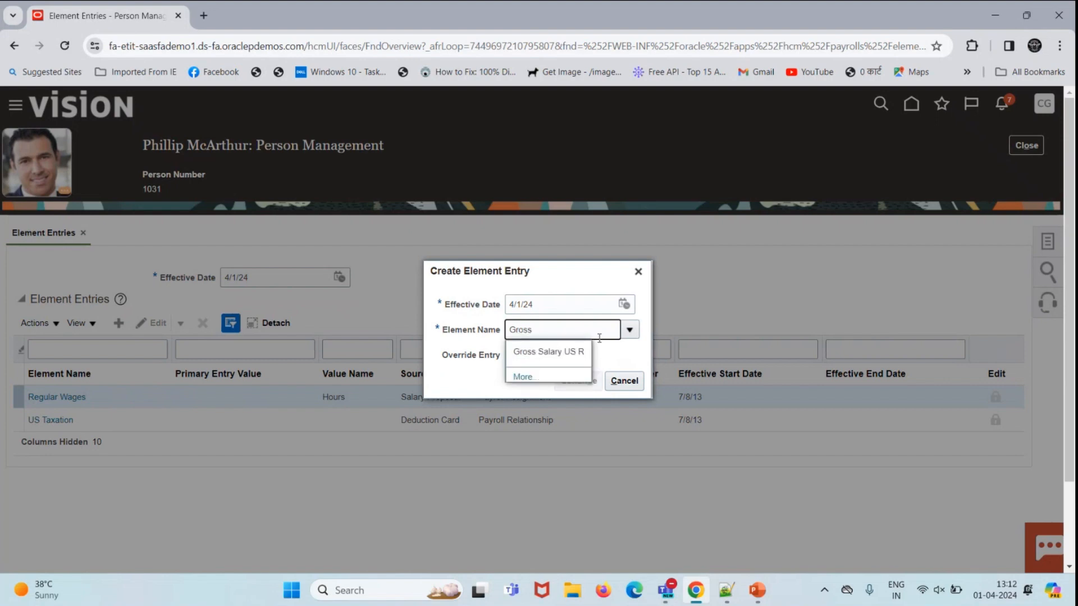
left_click(565, 355)
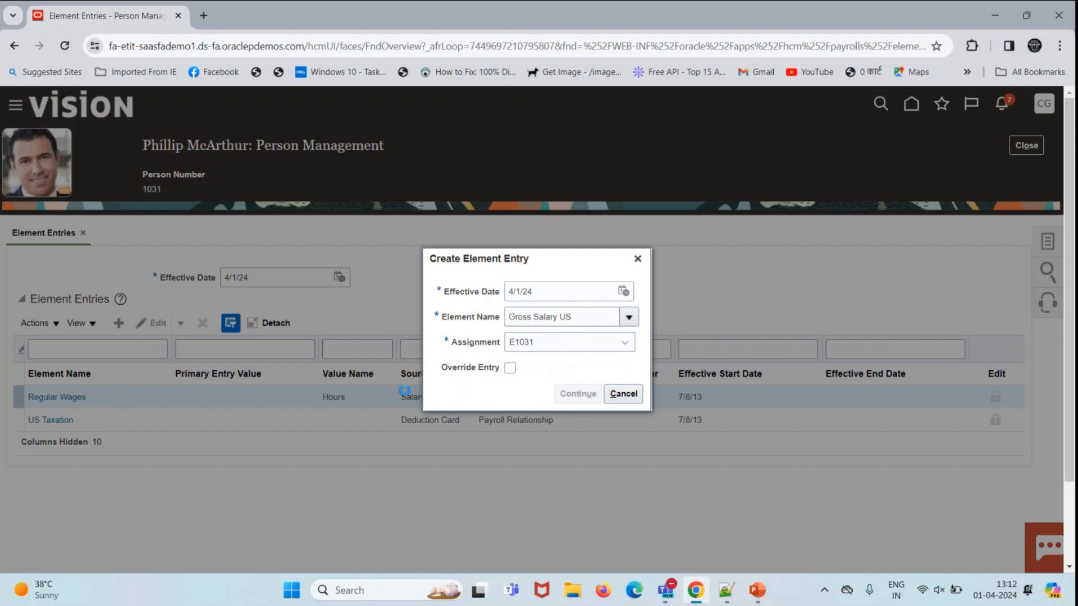
scroll(247, 409, "down", 4)
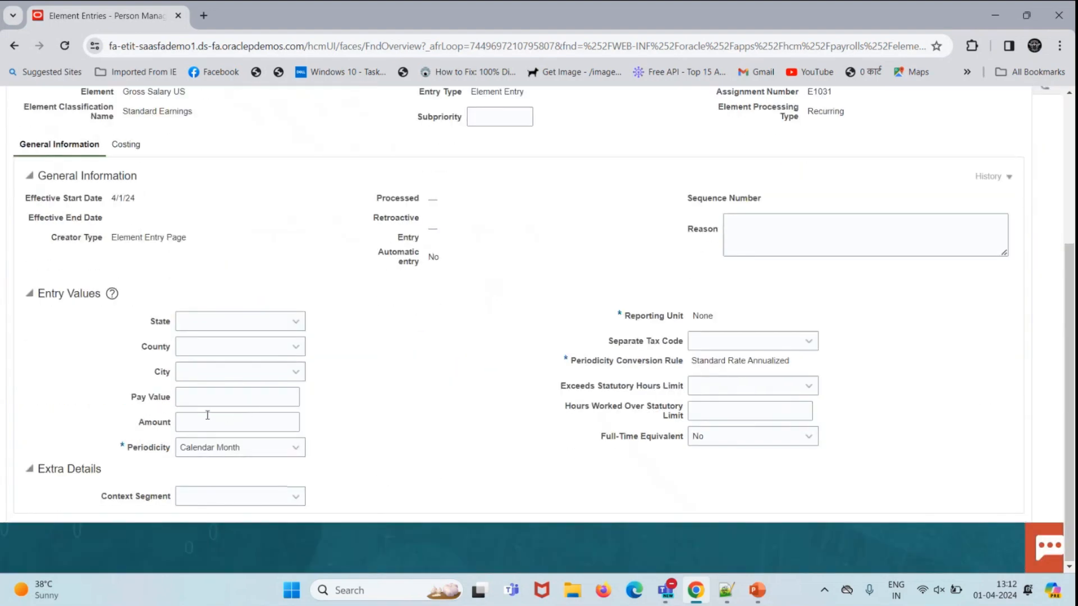
left_click(289, 422)
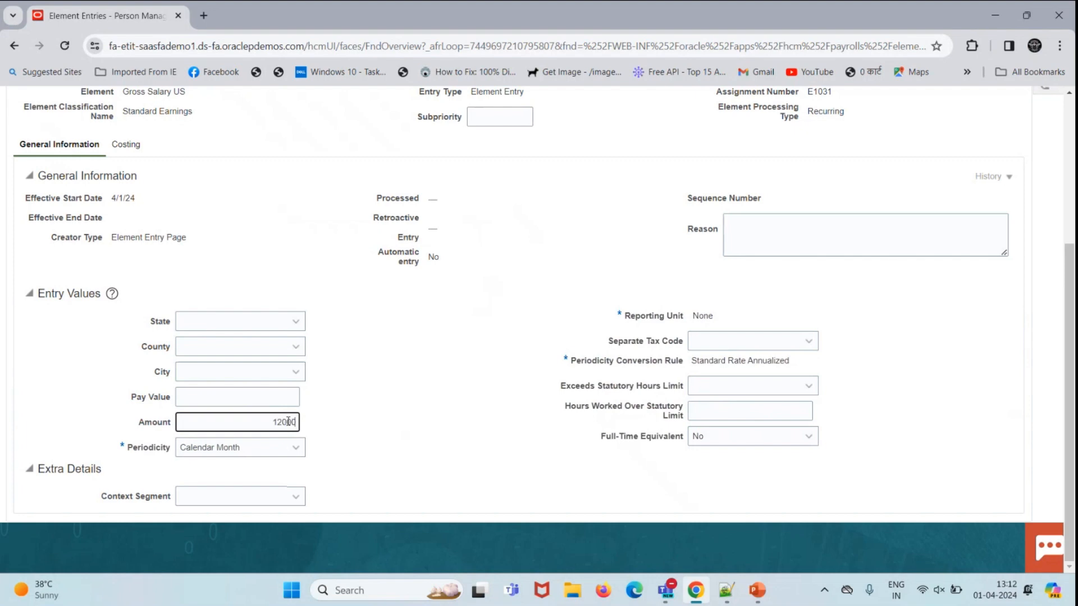
left_click(472, 372)
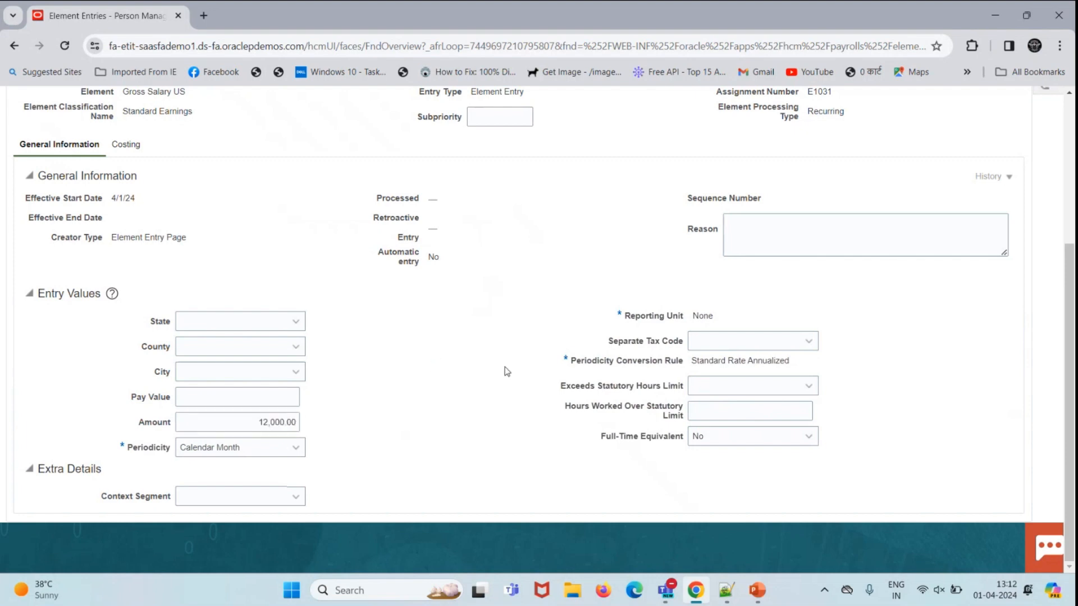
scroll(507, 372, "up", 4)
left_click(916, 294)
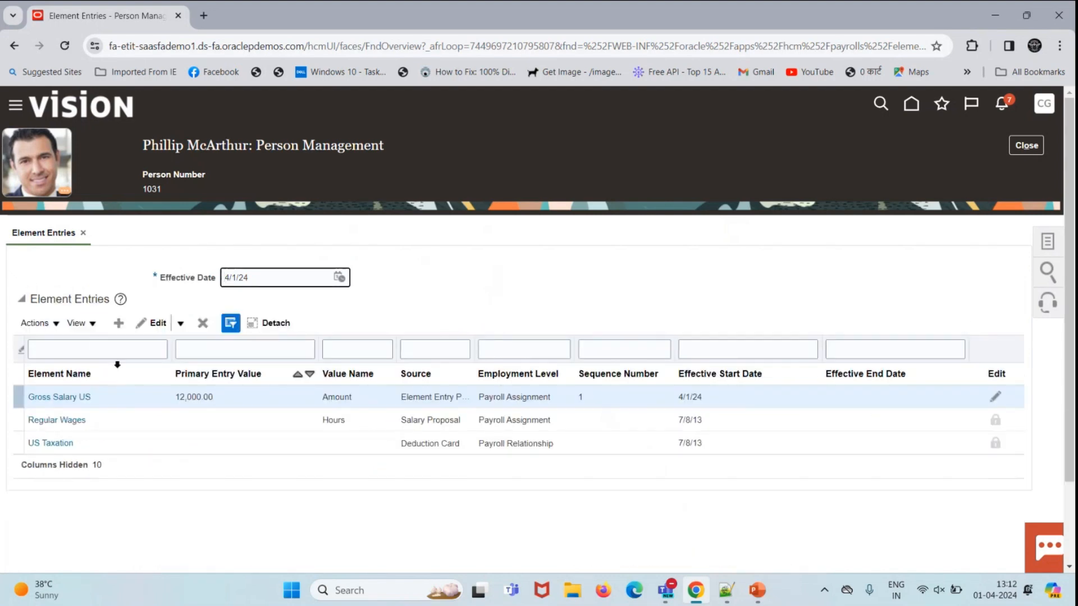
Step: Create a Car Allowance US element entry with a pay value of 1,000.00
left_click(119, 324)
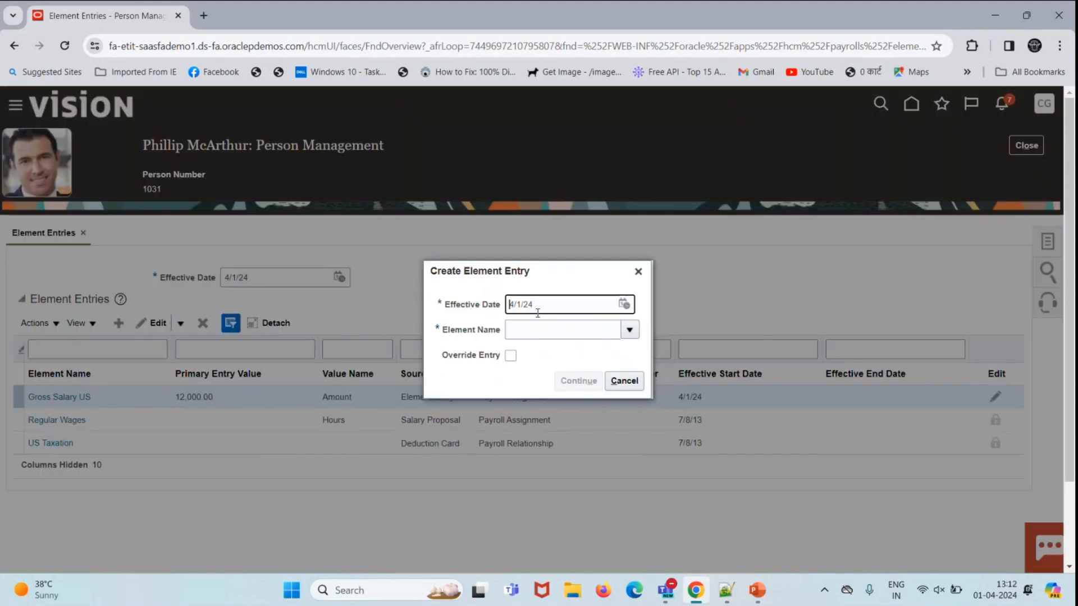
left_click(566, 328)
type("car allowance")
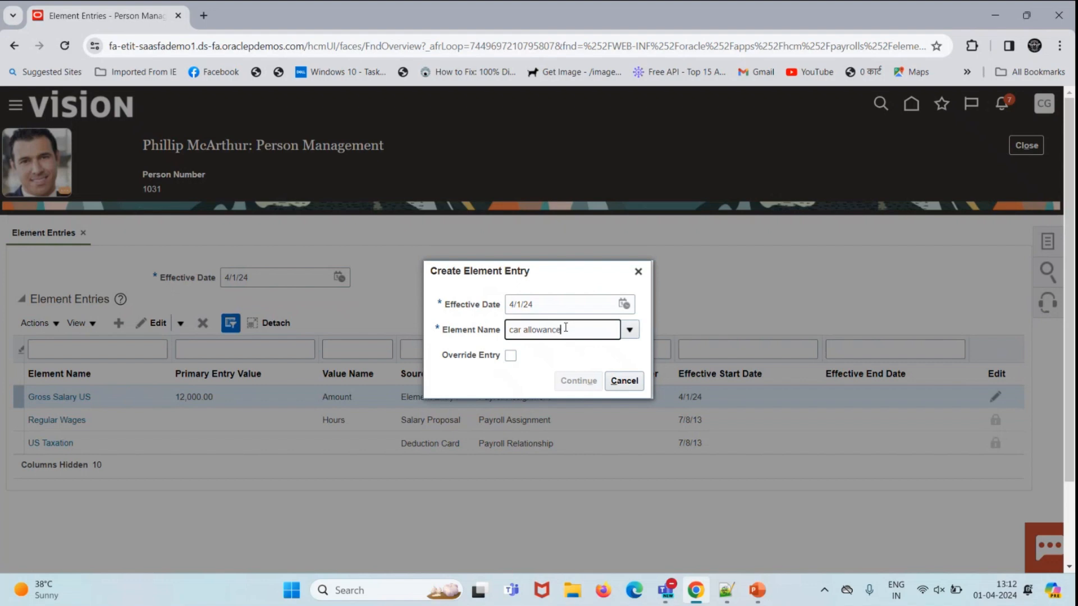
left_click(567, 354)
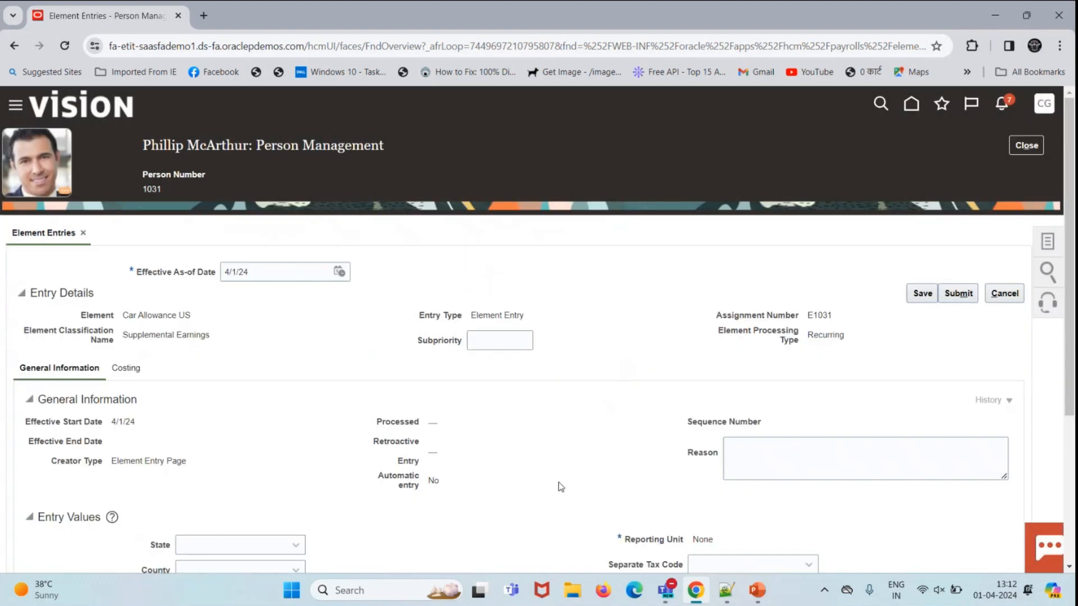
scroll(284, 455, "down", 4)
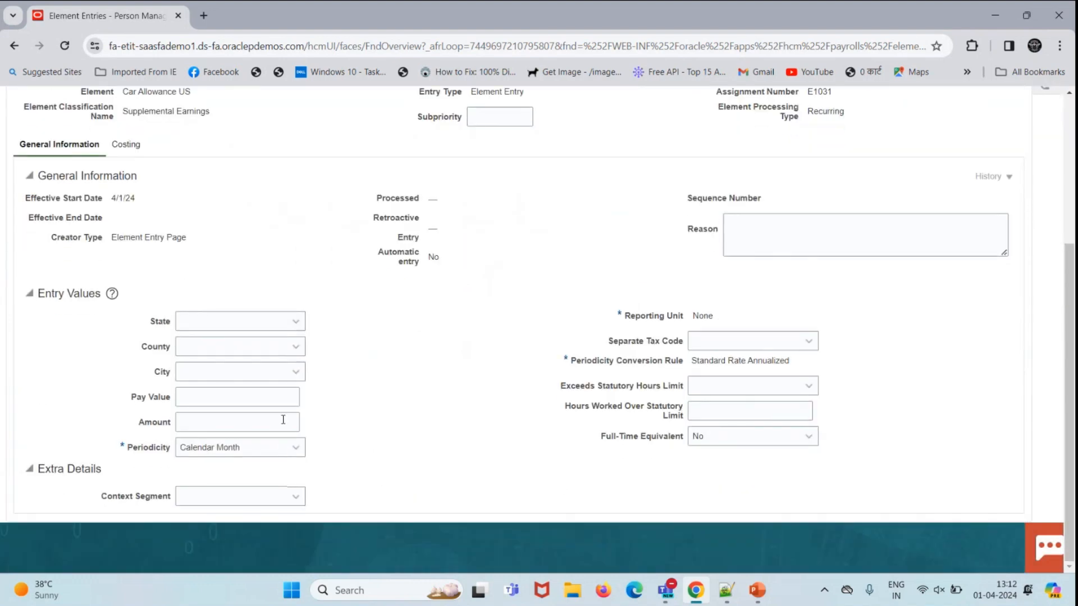
left_click(296, 398)
type("1000")
left_click(304, 406)
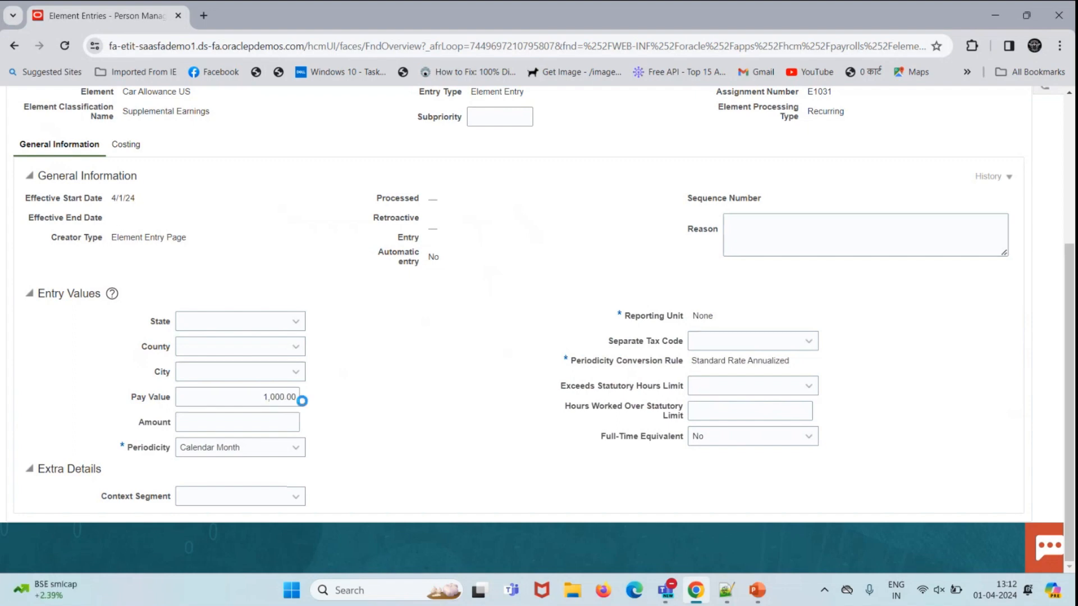
Step: Save and submit the Car Allowance US entry, then close the element entries page
scroll(932, 338, "up", 1)
scroll(932, 337, "up", 3)
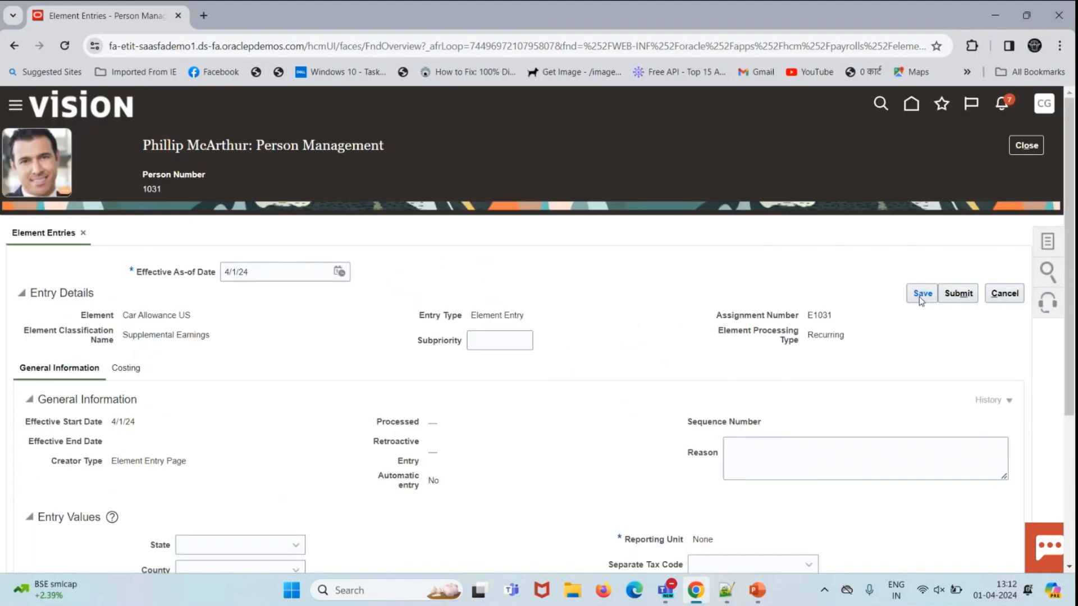
left_click(923, 293)
left_click(954, 297)
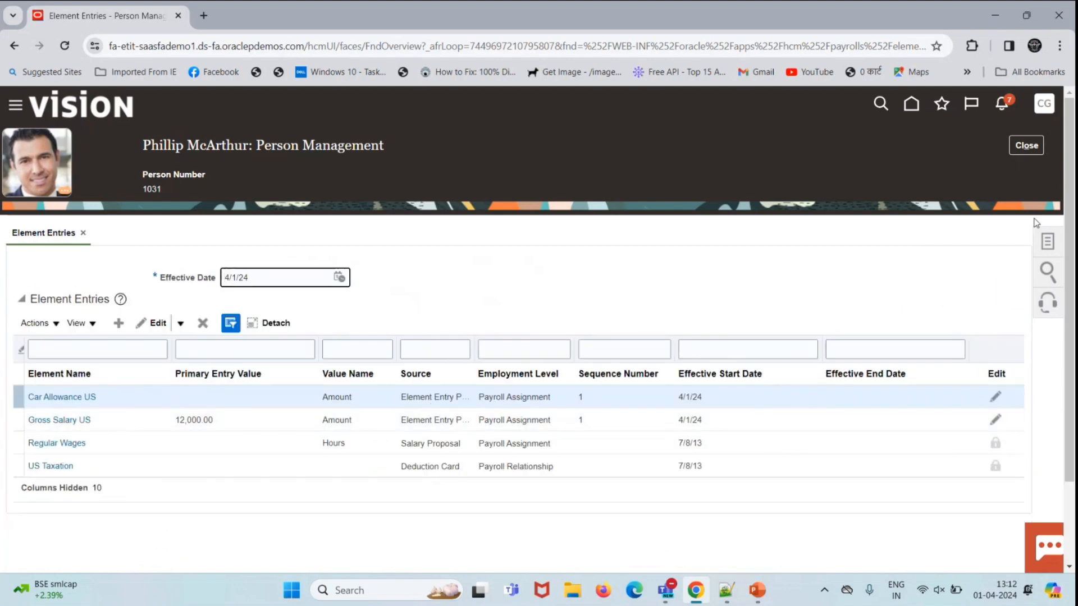
left_click(1032, 146)
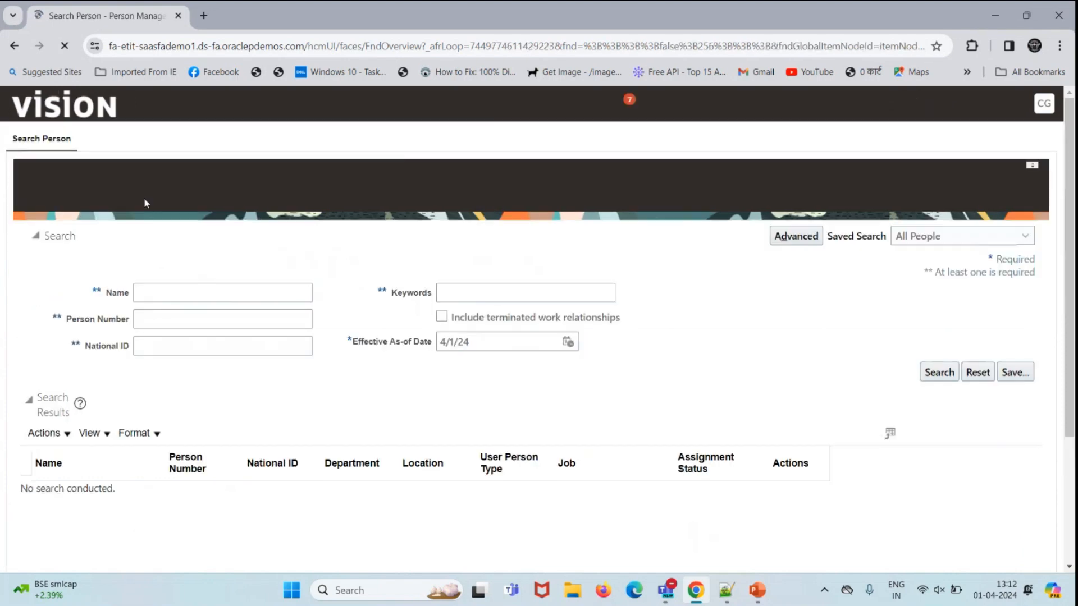
Step: Find QuickPay Payments in the home page's full actions list and open it
left_click(77, 114)
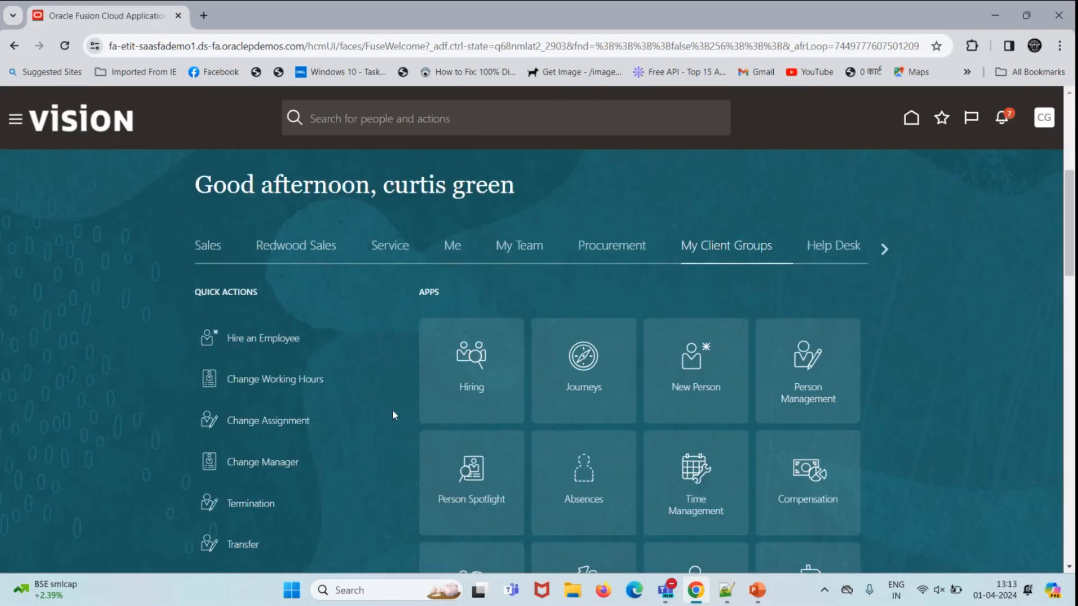
scroll(392, 409, "down", 8)
left_click(229, 394)
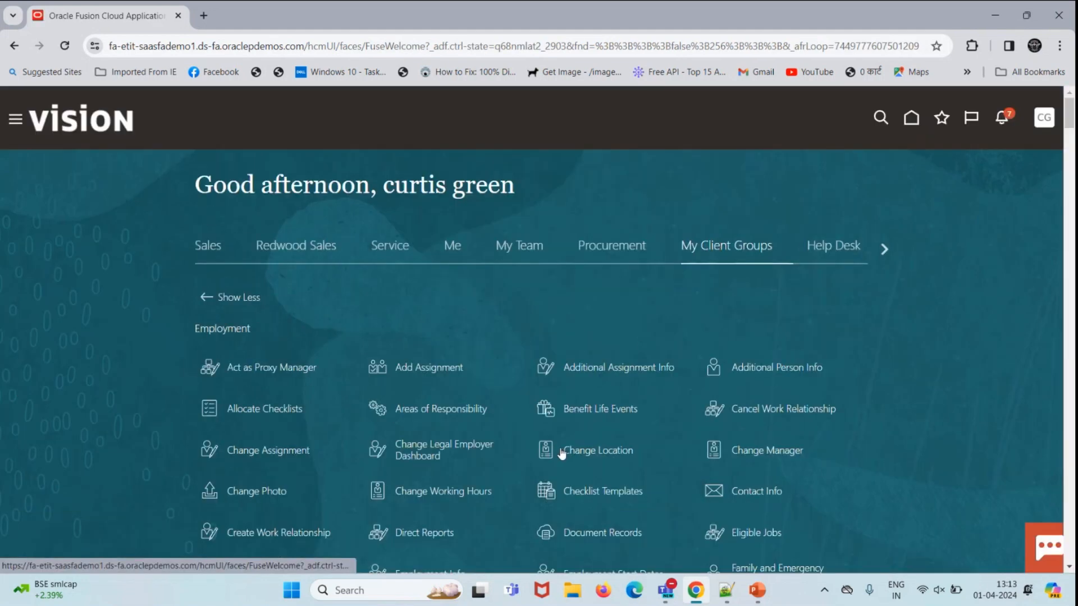
key("ctrl+f")
type("quick")
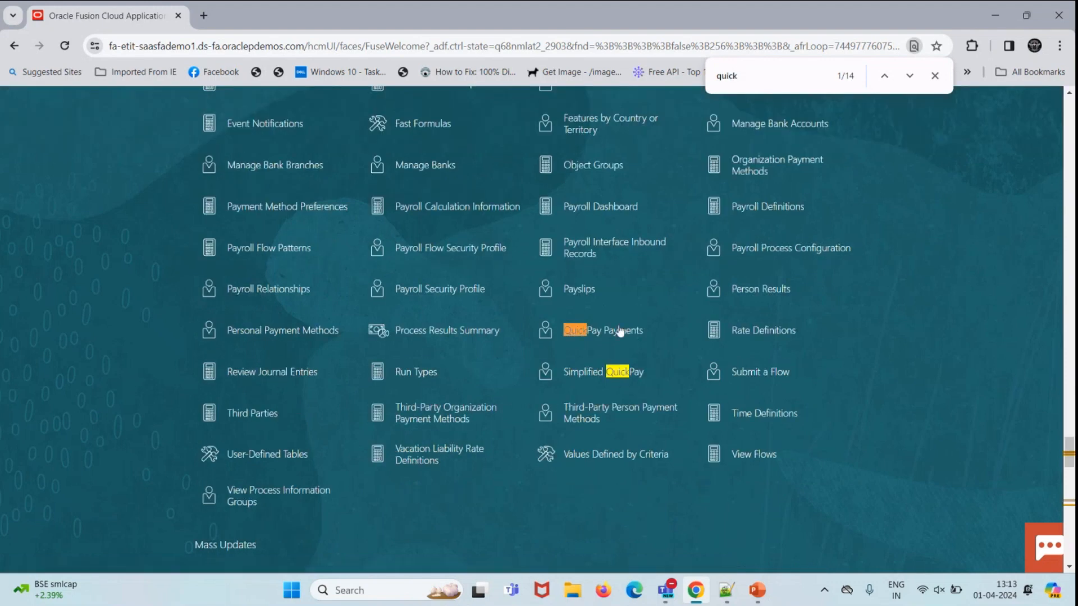
left_click(615, 331)
Step: Pick the employee from recent items to open their Calculate QuickPay page
left_click(393, 249)
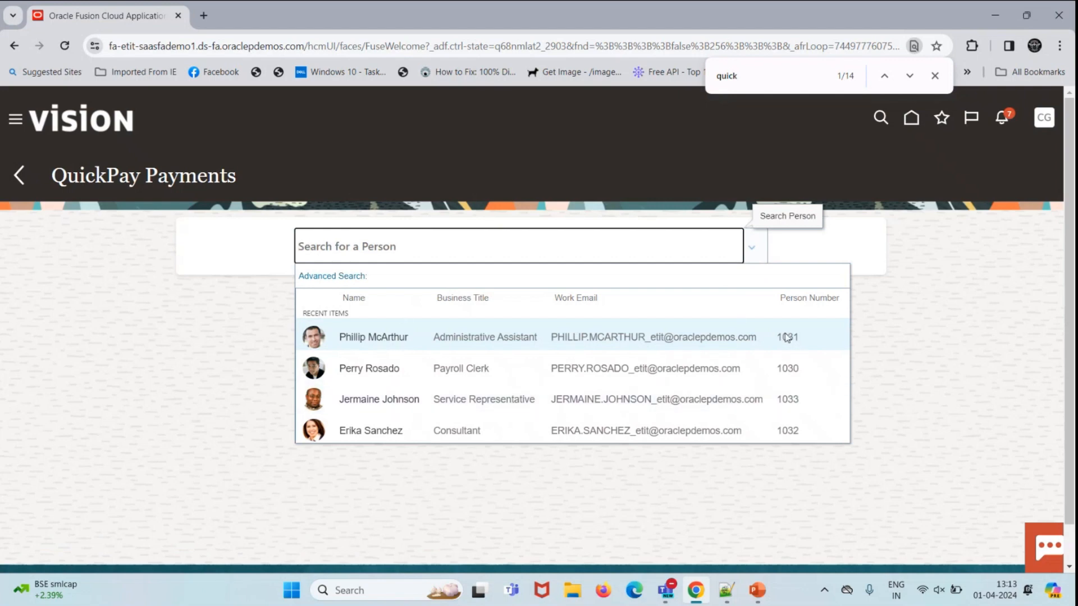
left_click(359, 337)
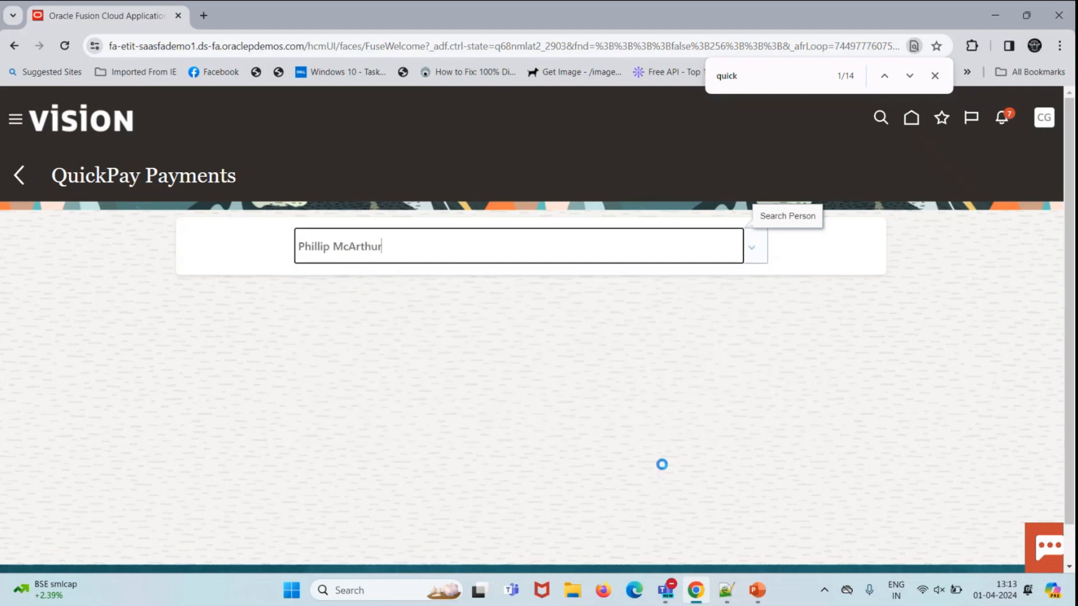
left_click(934, 75)
scroll(691, 300, "down", 4)
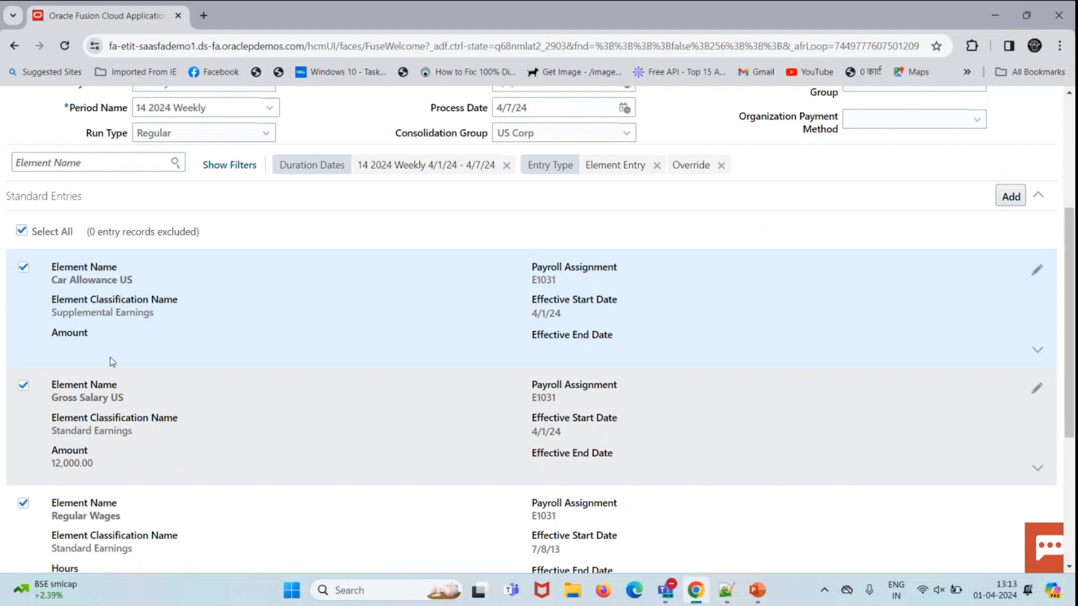
Step: Submit the QuickPay and expand Gross Pay, confirming 2,769.23 comes only from Gross Salary US
scroll(617, 264, "up", 4)
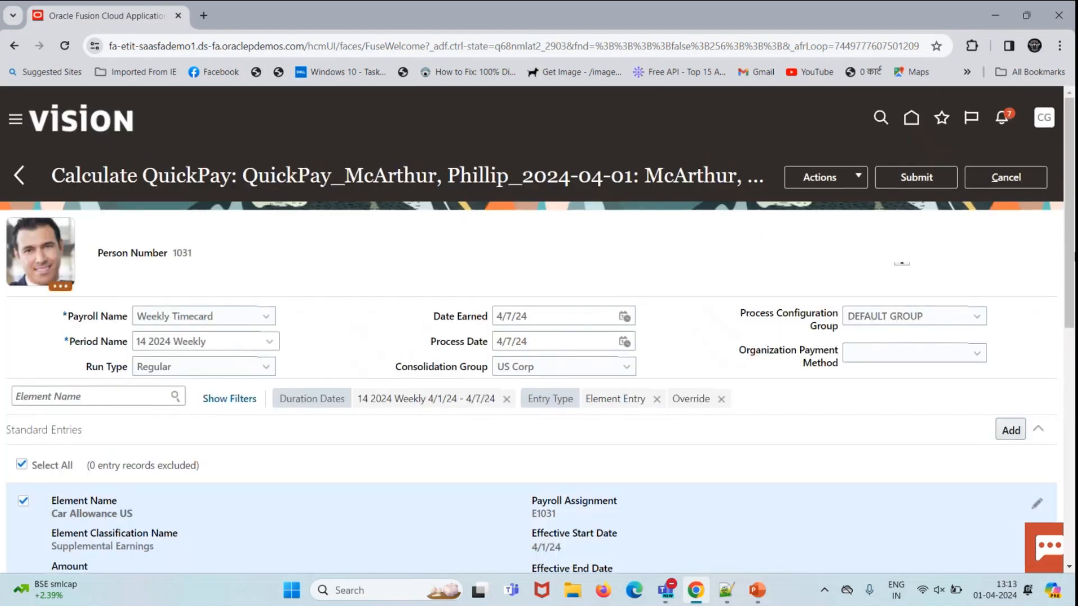
left_click(924, 178)
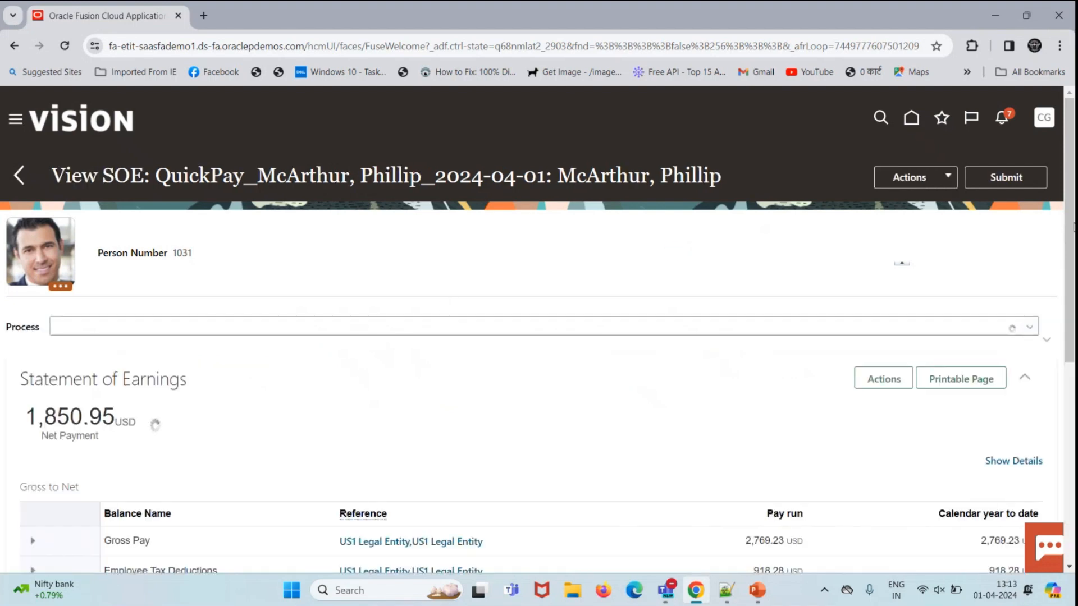
scroll(1074, 272, "down", 3)
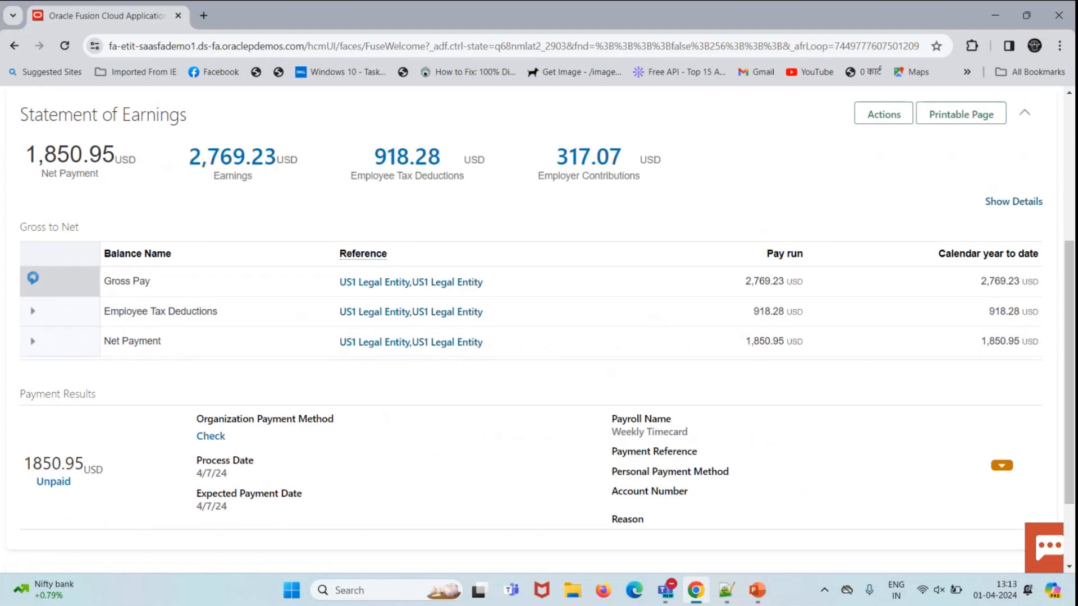
left_click(32, 279)
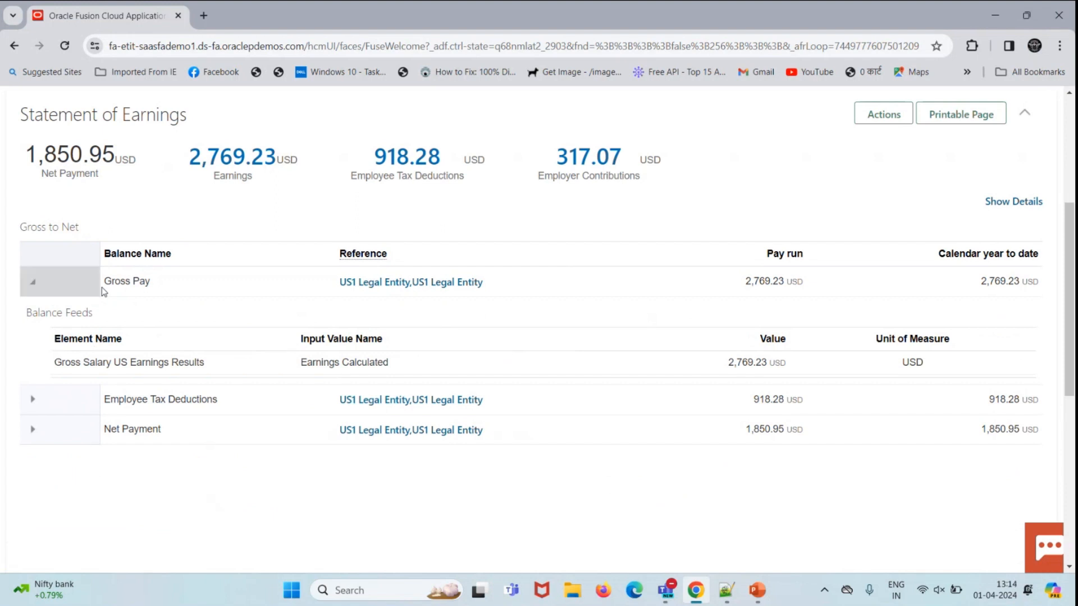
left_click_drag(53, 365, 235, 372)
left_click(236, 372)
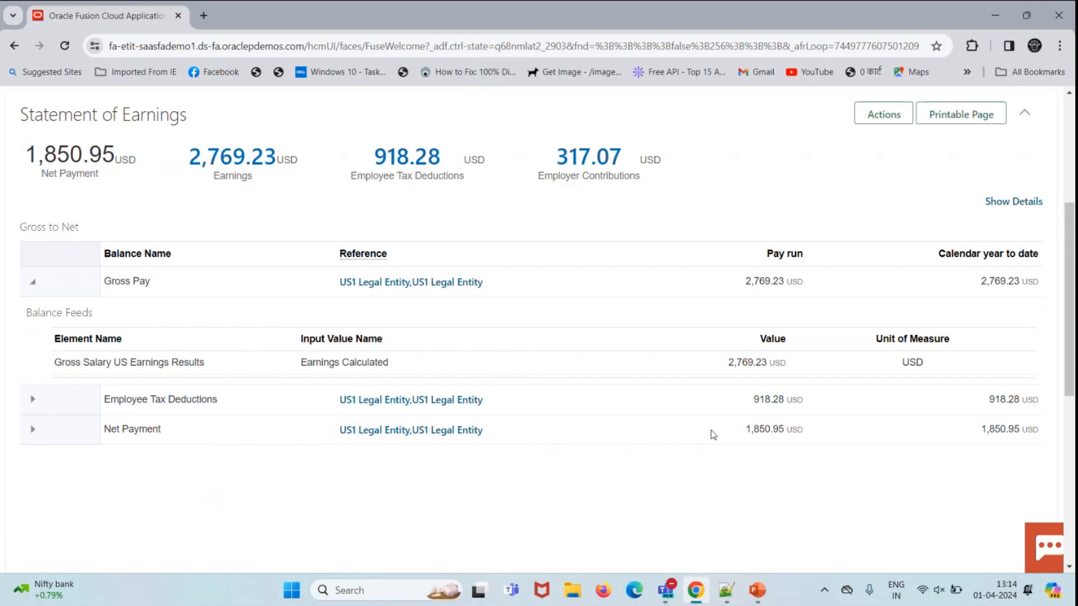
Step: Delete this QuickPay result from the Actions menu
scroll(712, 436, "up", 5)
left_click(933, 181)
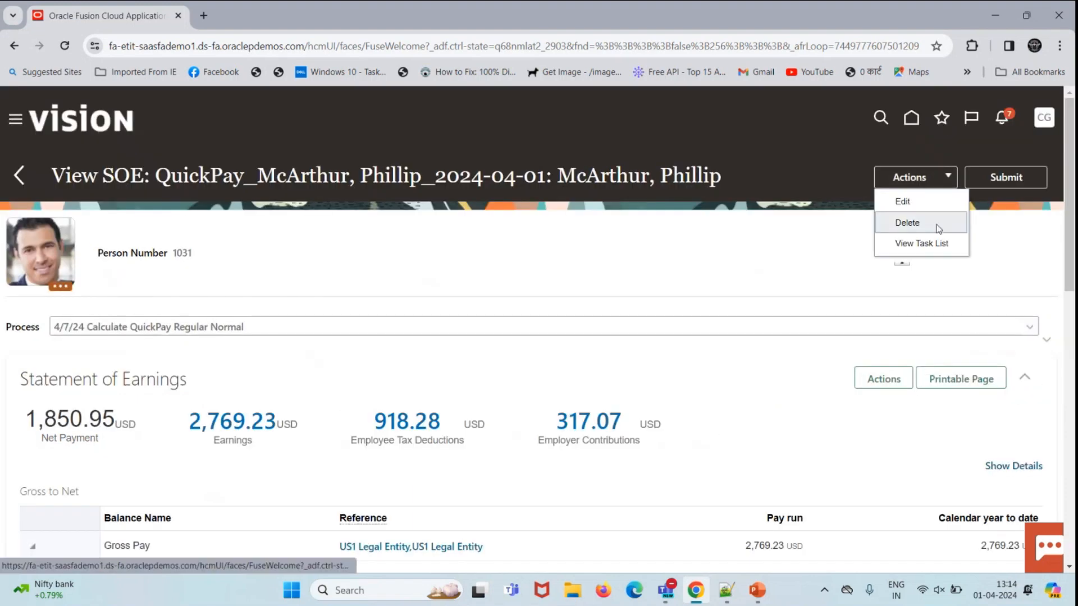
left_click(939, 228)
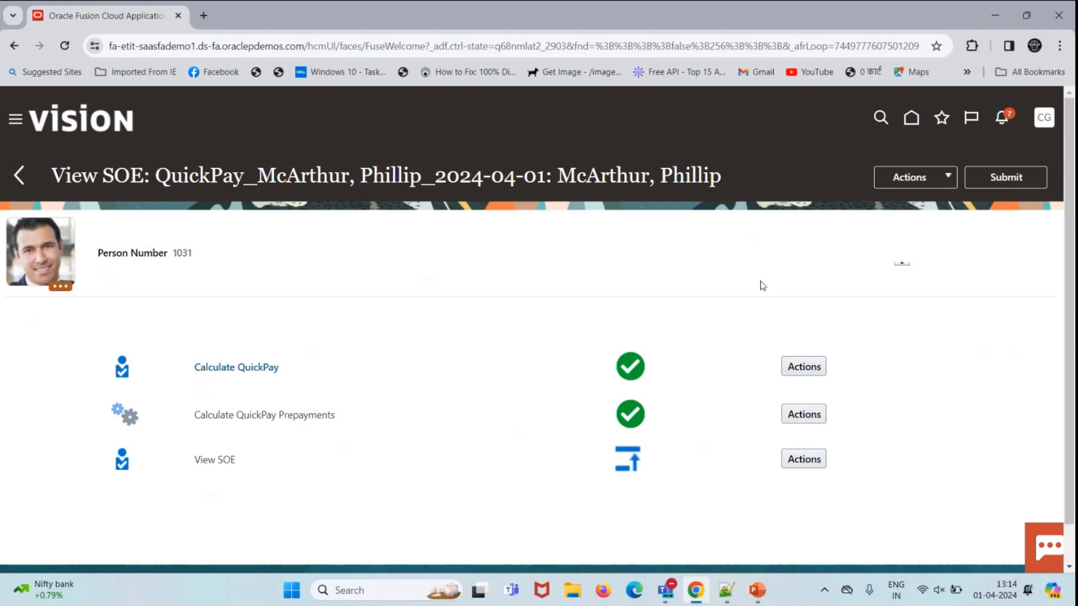
Step: Change the Gross Salary US entry amount from 12000 to 9000 and submit it
scroll(397, 428, "down", 5)
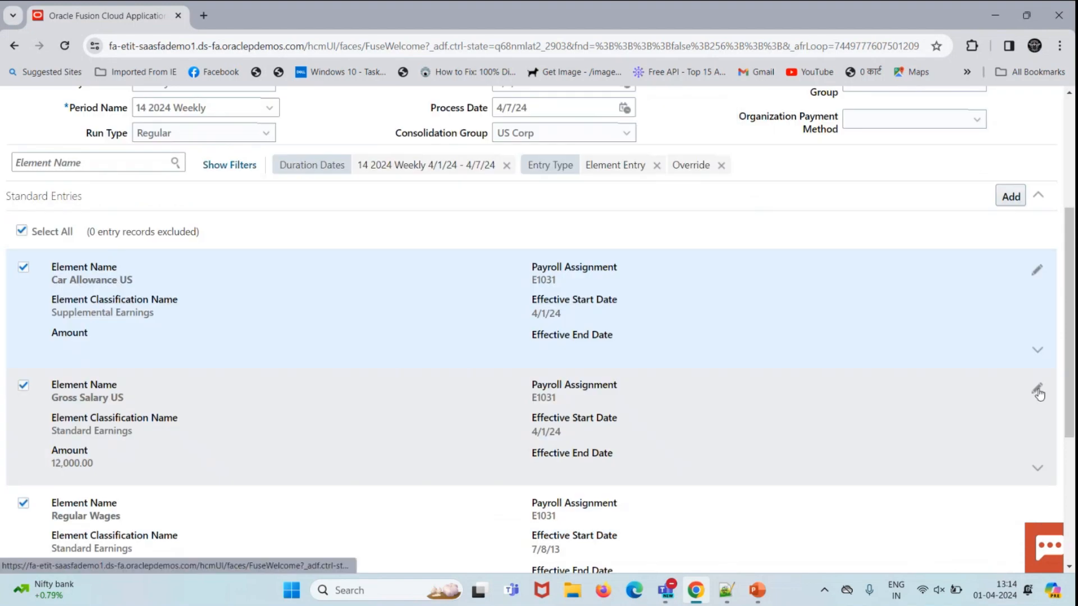
left_click(1037, 392)
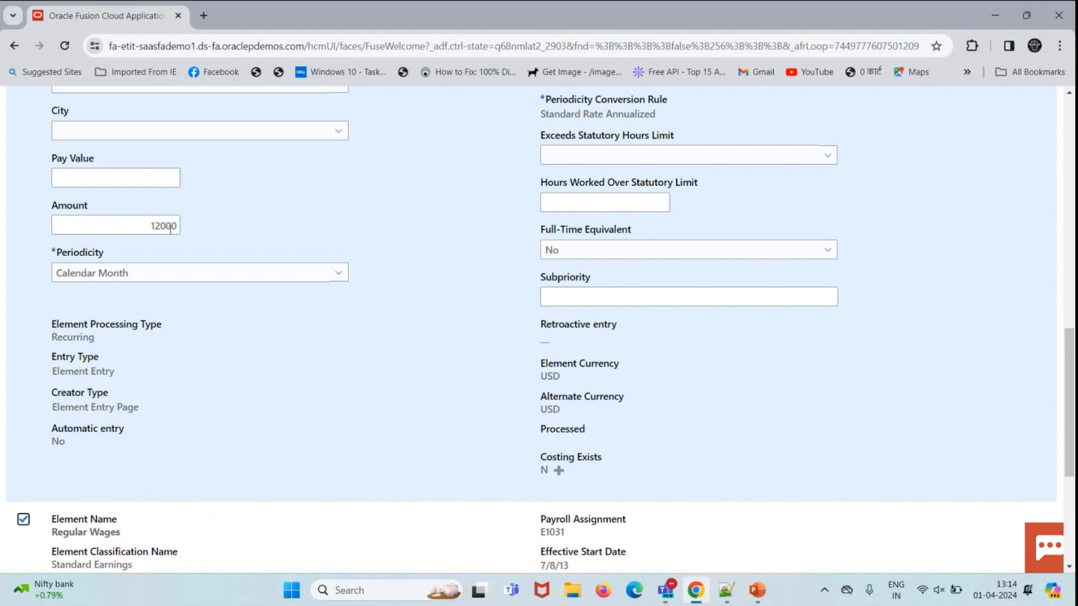
left_click_drag(163, 226, 150, 225)
type("9")
scroll(488, 252, "up", 8)
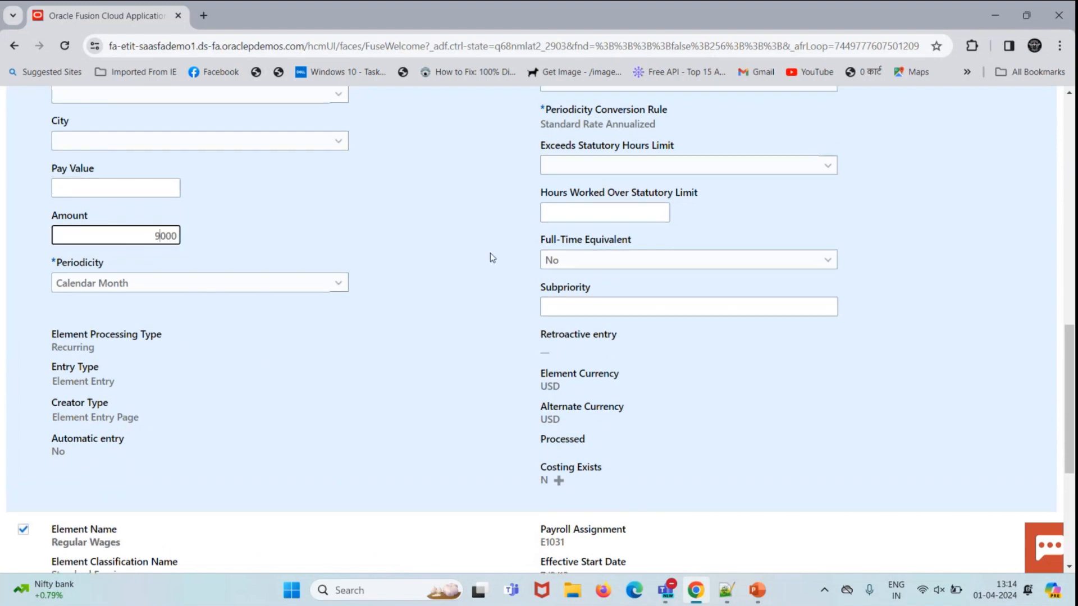
left_click(982, 332)
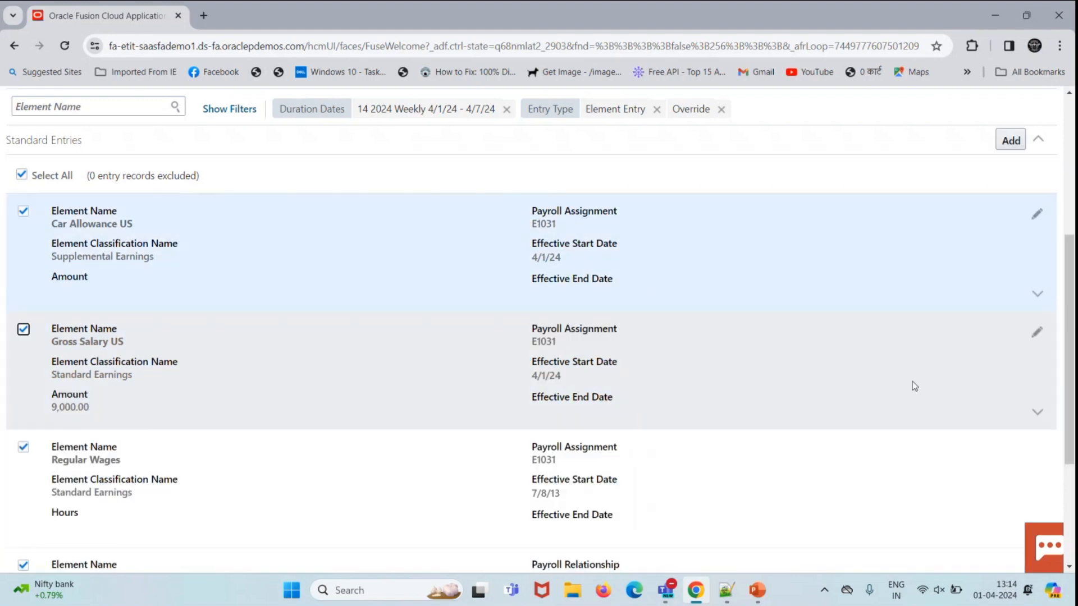
Step: Rerun the QuickPay, giving Gross Pay 3,076.92 USD and Net Payment 2,448.91 USD
scroll(916, 381, "up", 5)
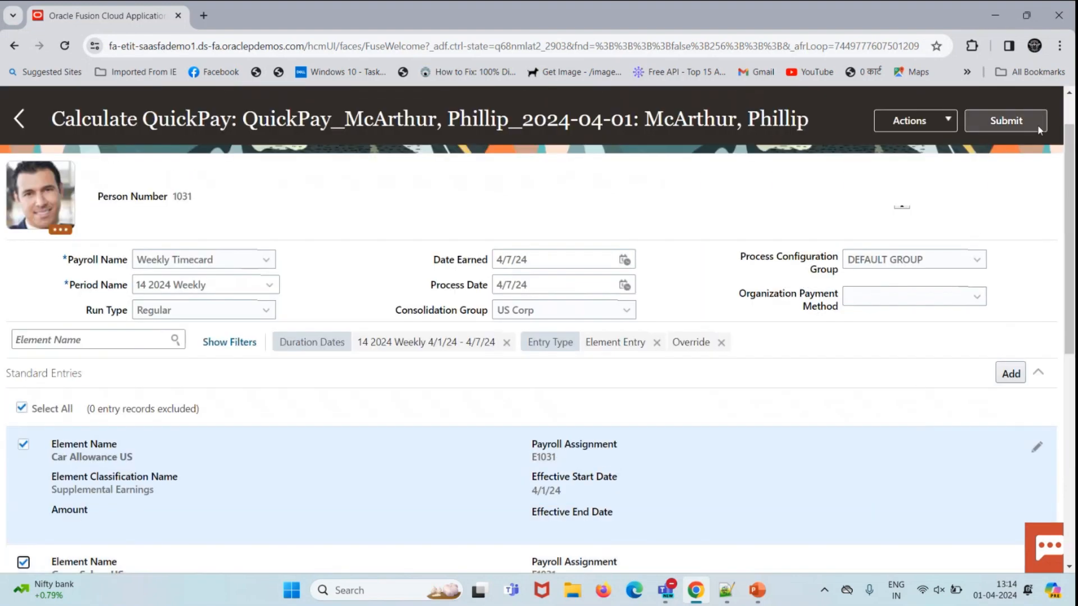
left_click(1038, 128)
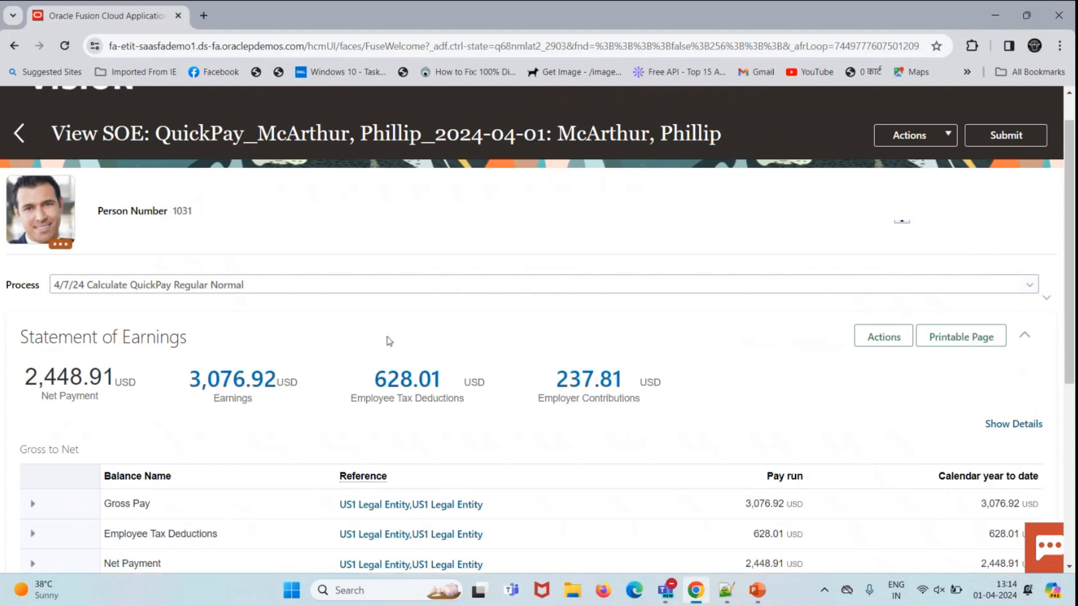
scroll(389, 340, "down", 4)
Step: Expand Gross Pay and highlight the Car Allowance US Earnings Results line and its 1,000.00 value
left_click(32, 272)
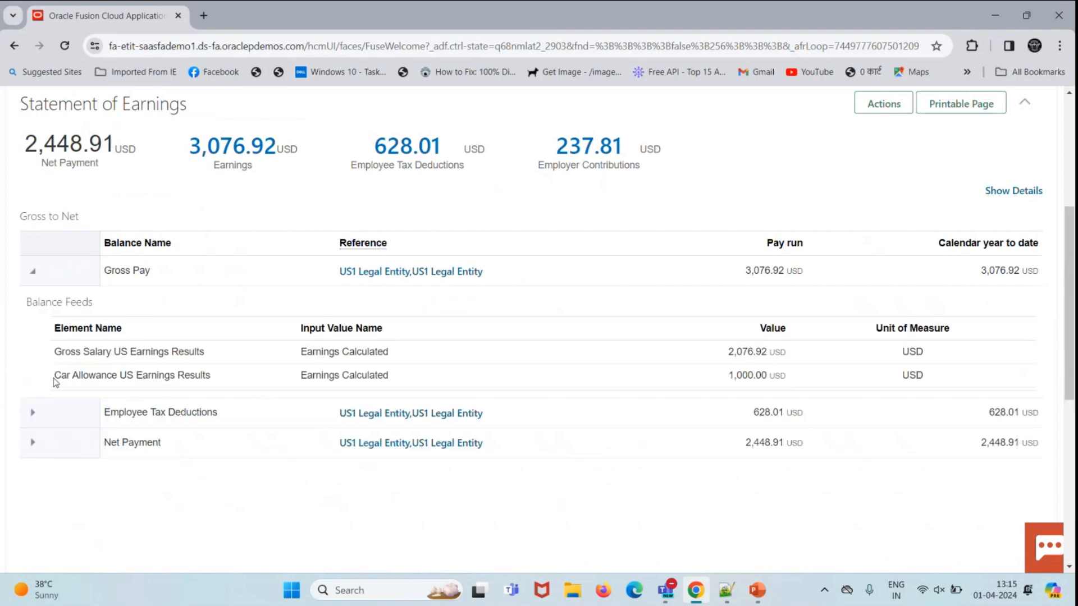
left_click_drag(55, 376, 230, 379)
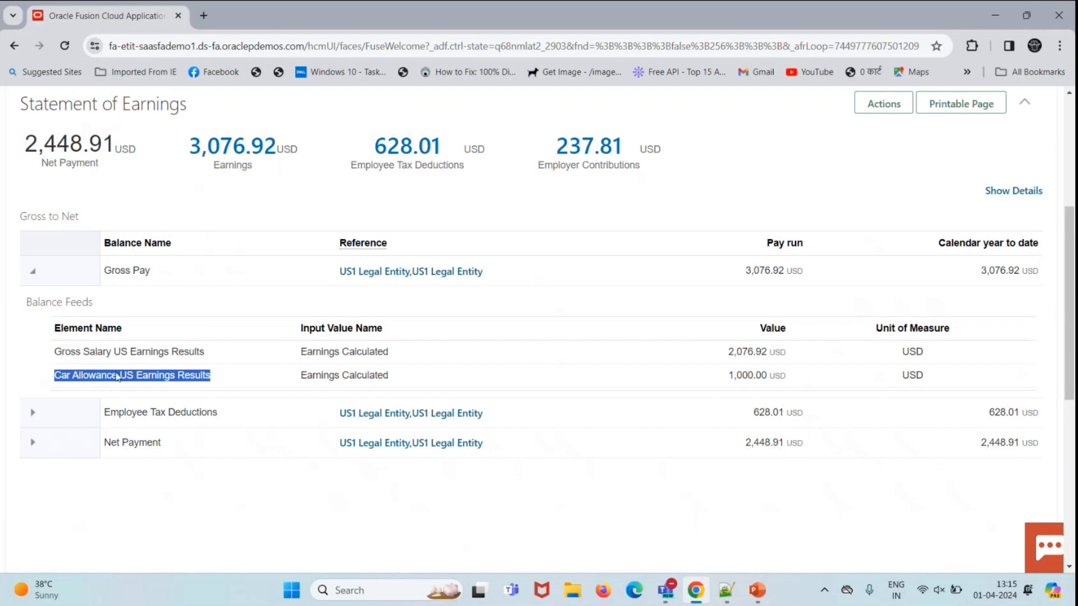
left_click_drag(728, 375, 765, 375)
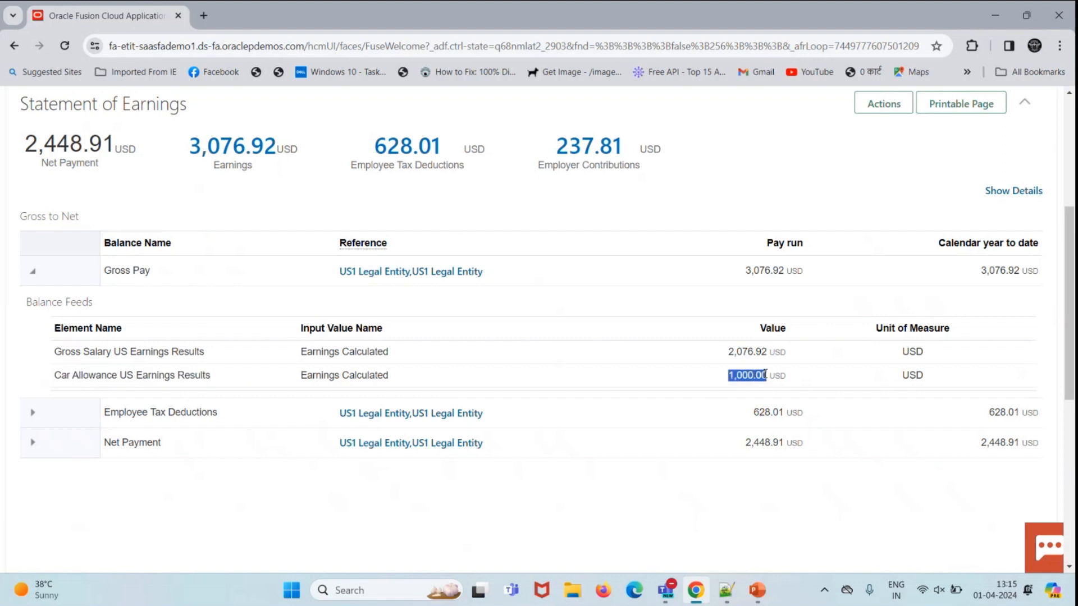